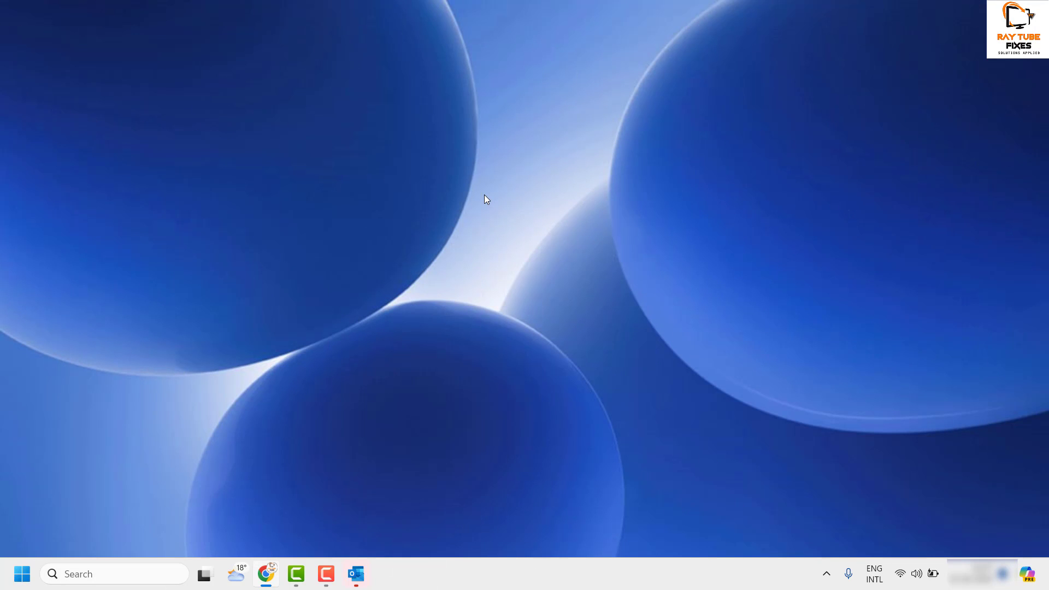
Restore the Outlook Inbox window from its taskbar icon
click(355, 573)
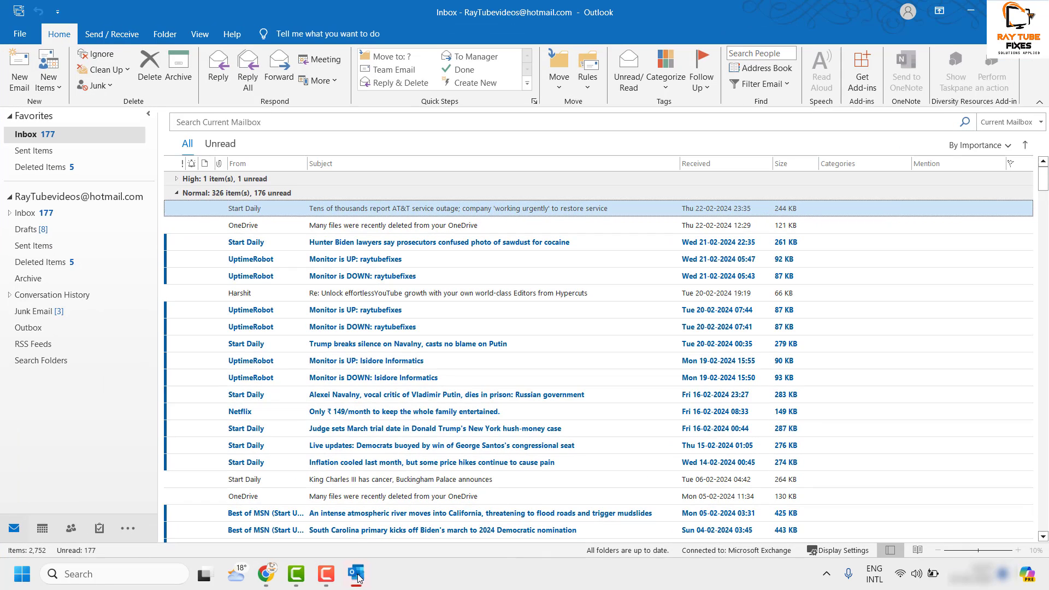
double_click(481, 211)
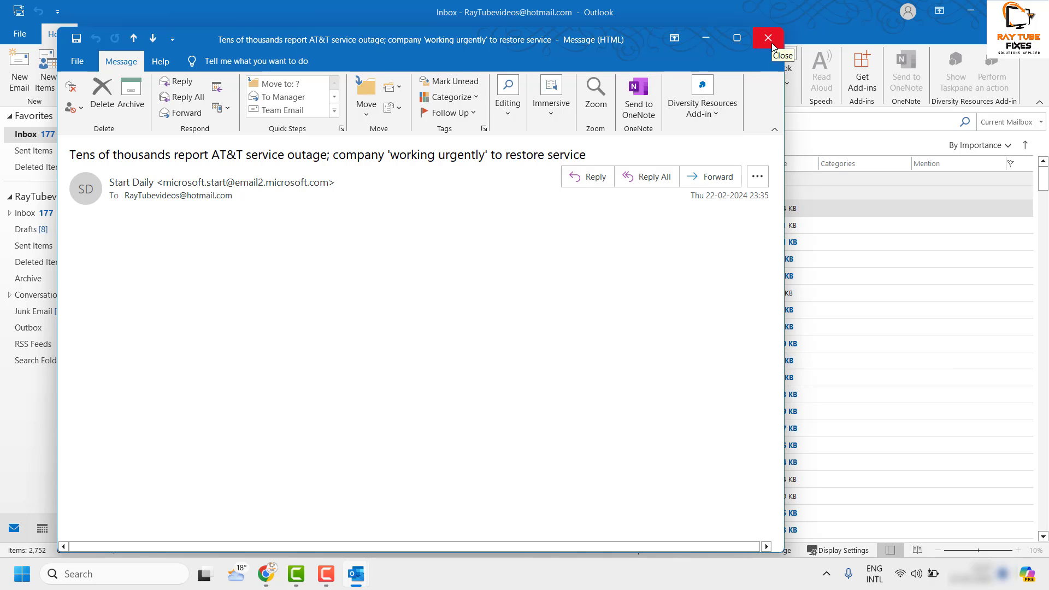
click(769, 39)
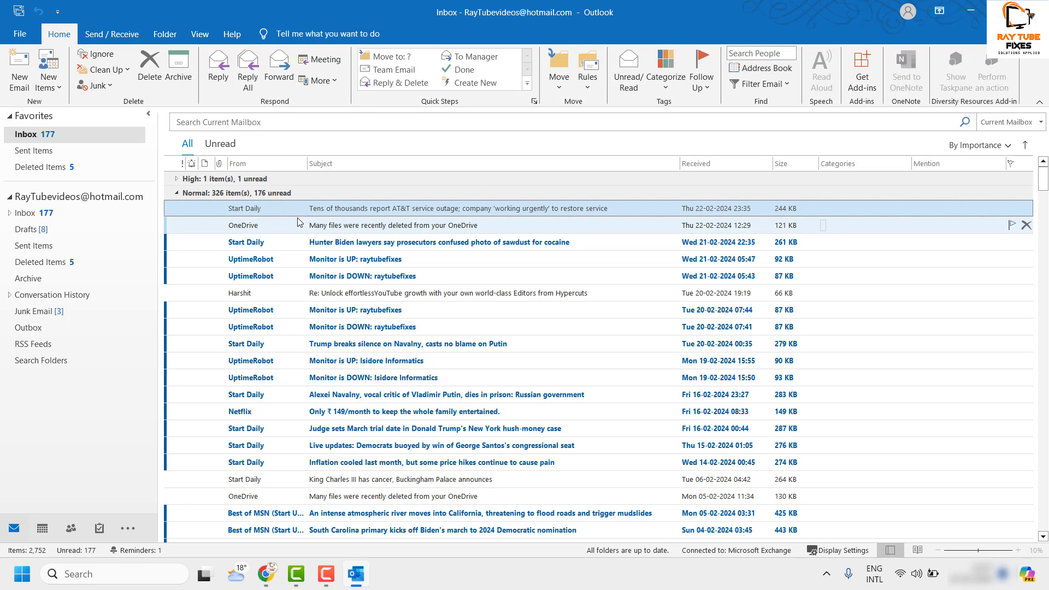
Open the OneDrive message to check that its body renders, then close it
double_click(413, 229)
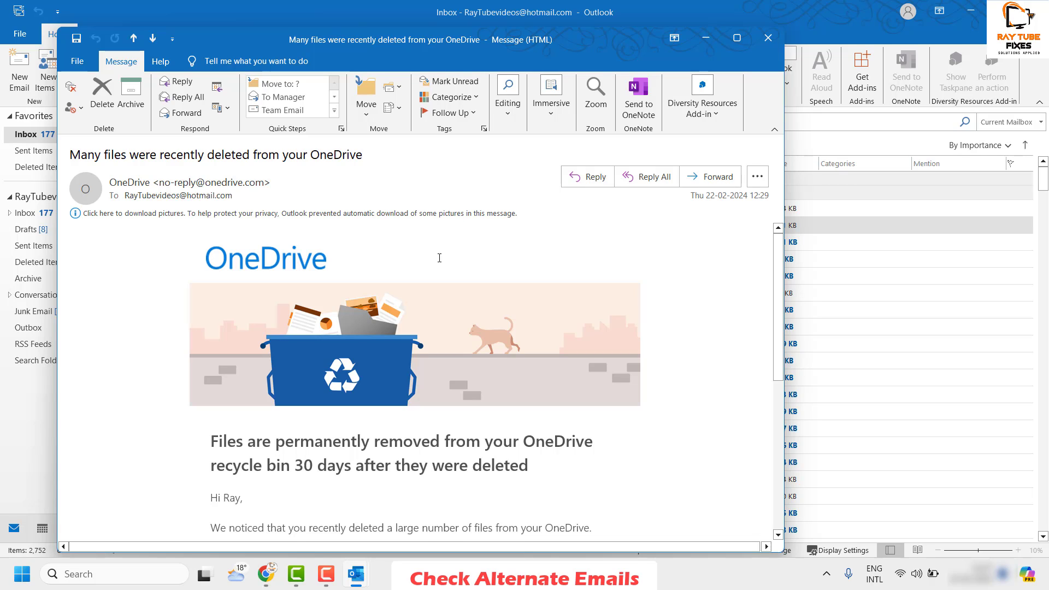
click(768, 38)
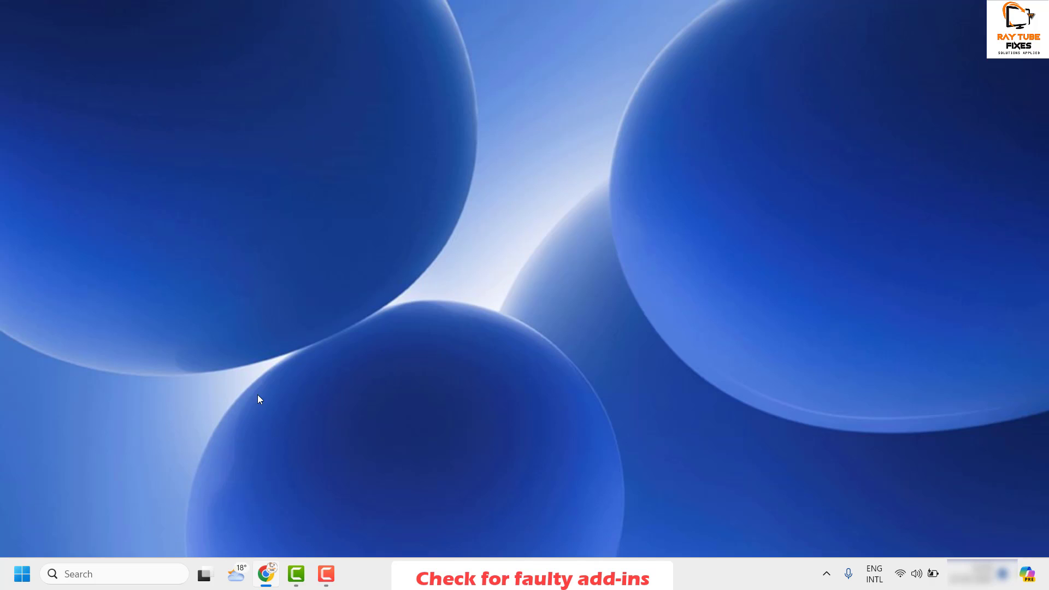
Launch Outlook in safe mode with 'outlook /safe' from the Run dialog
right_click(21, 579)
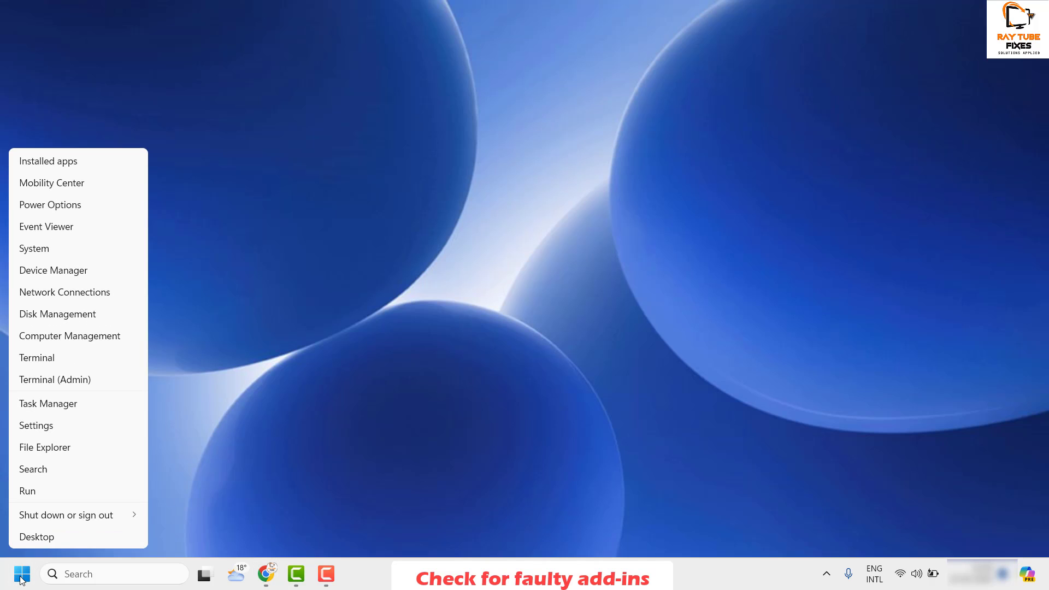
click(51, 492)
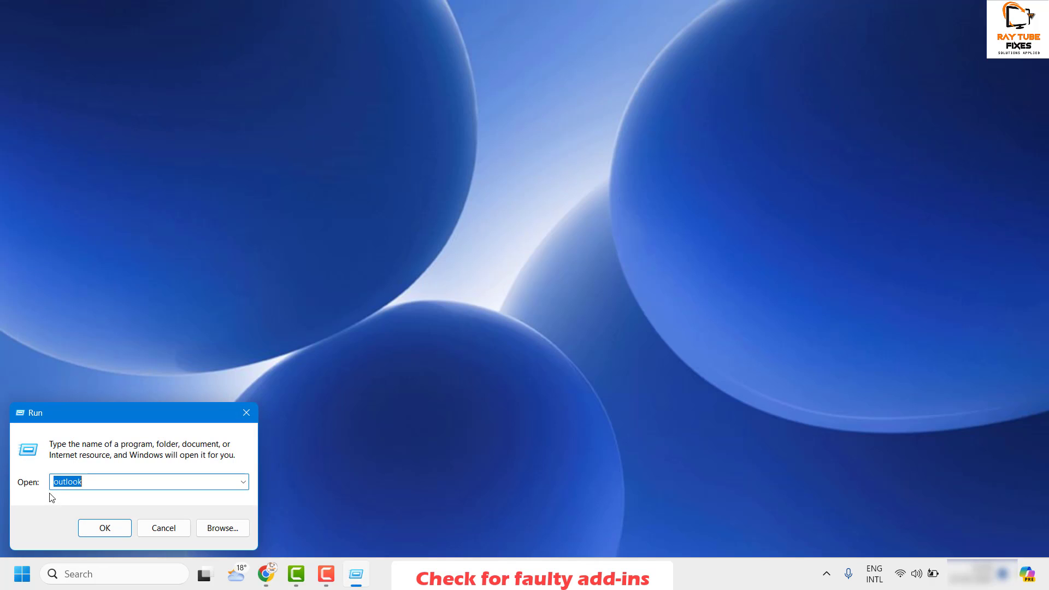
text(outlook)
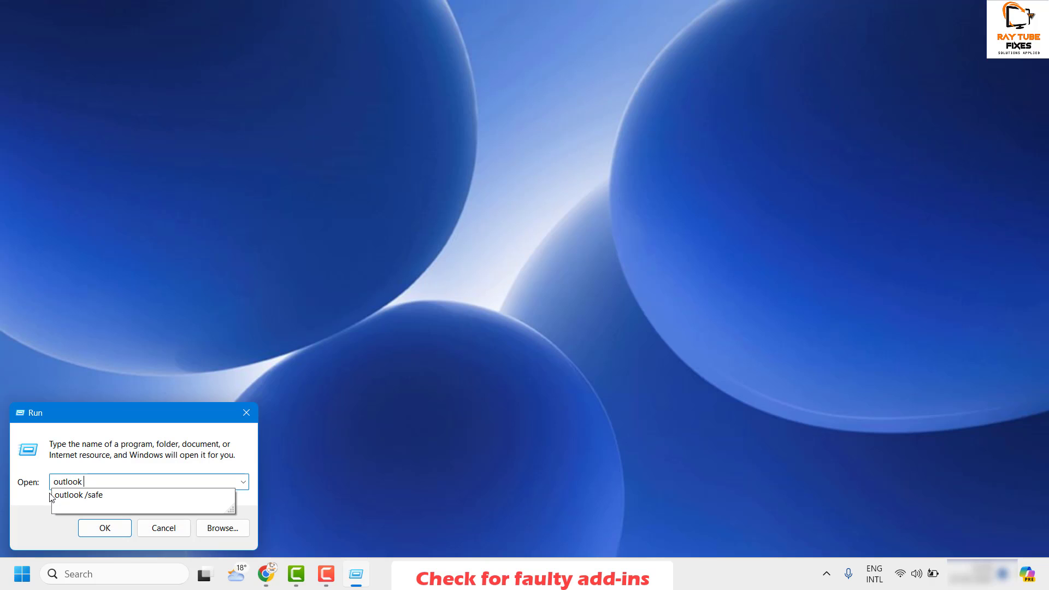
key(Down)
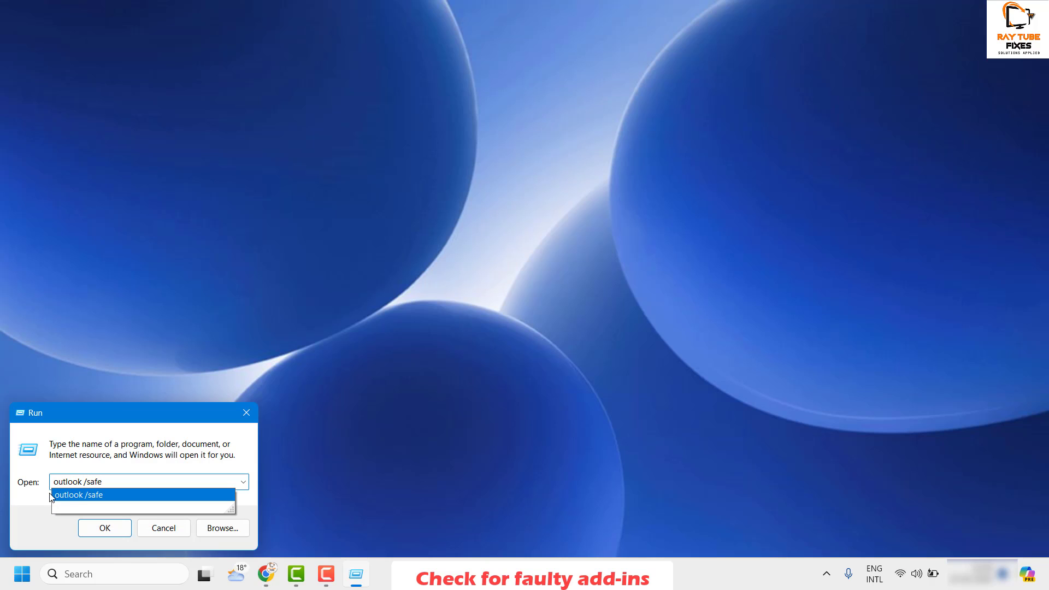
click(76, 495)
click(112, 526)
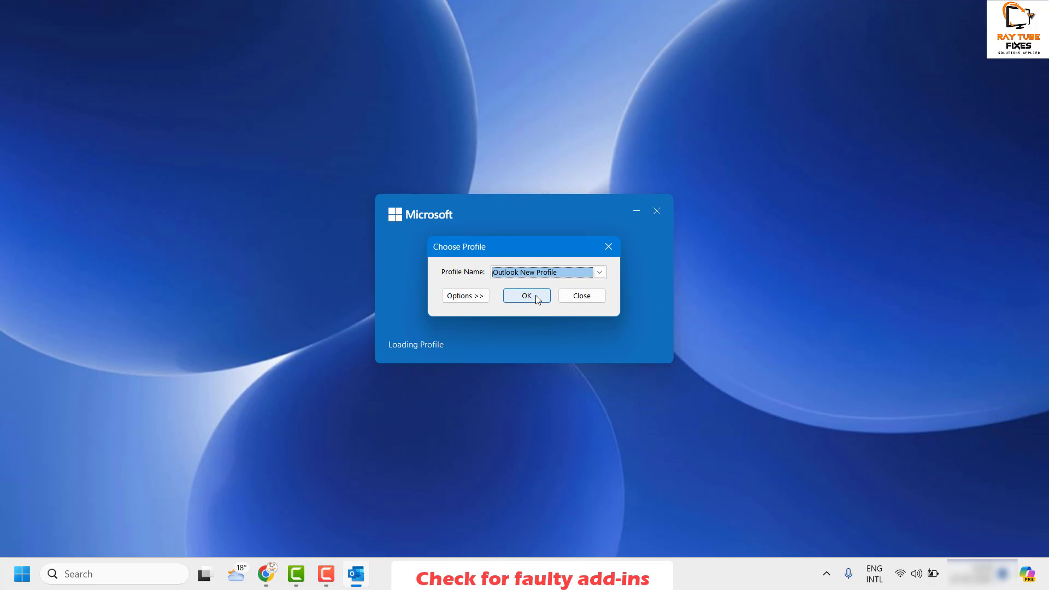
Load the Outlook New Profile, recheck the AT&T message's blank body, and dismiss the reminder
click(536, 295)
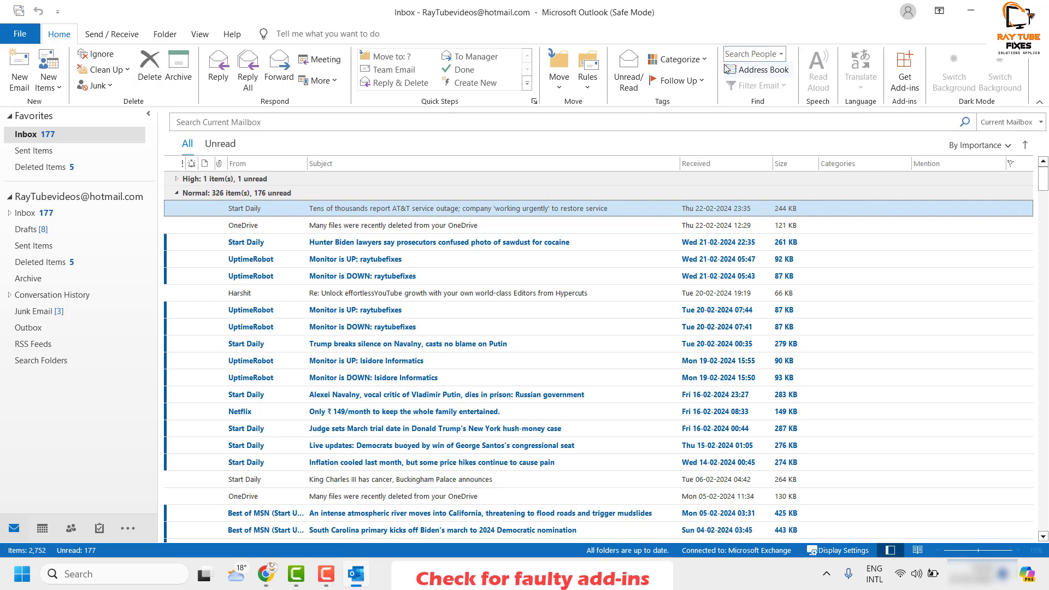
double_click(538, 212)
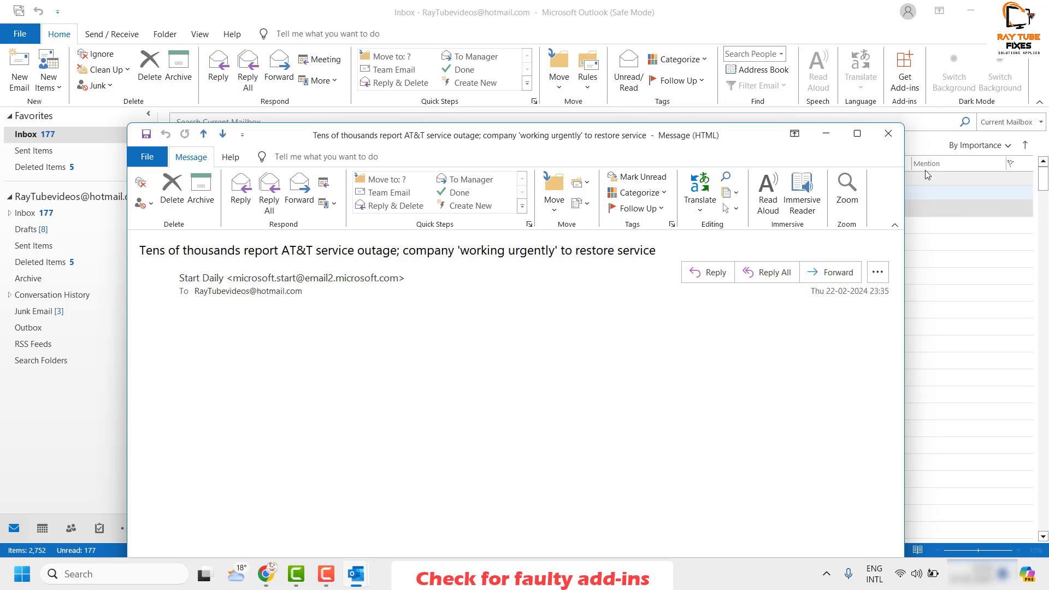
click(889, 143)
click(888, 136)
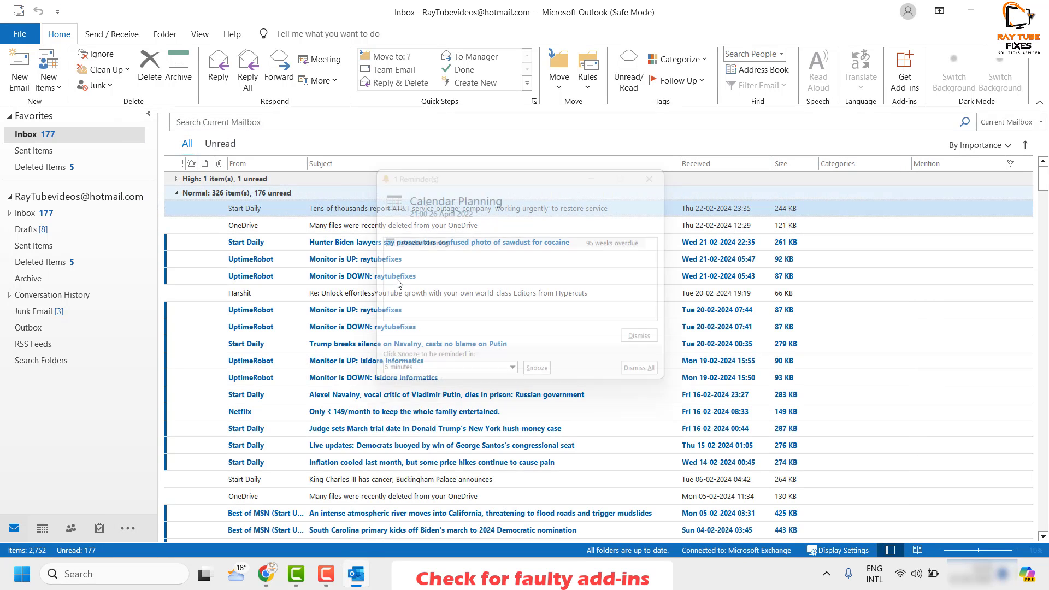
click(664, 176)
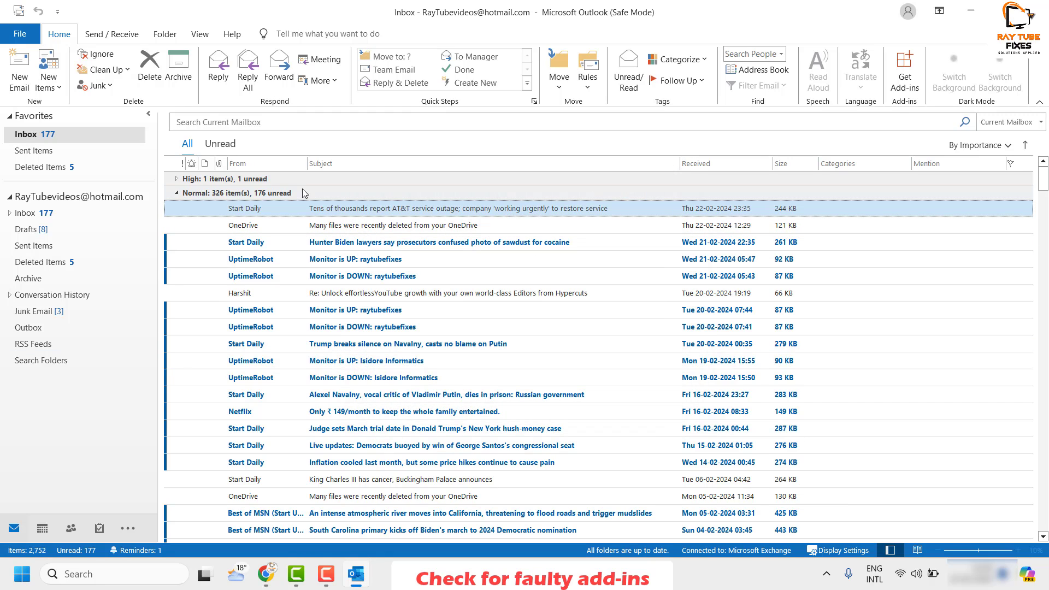
Leave only Microsoft Exchange Add-in ticked in COM Add-ins, with OneNote and Social Connector 2016 unchecked
click(22, 34)
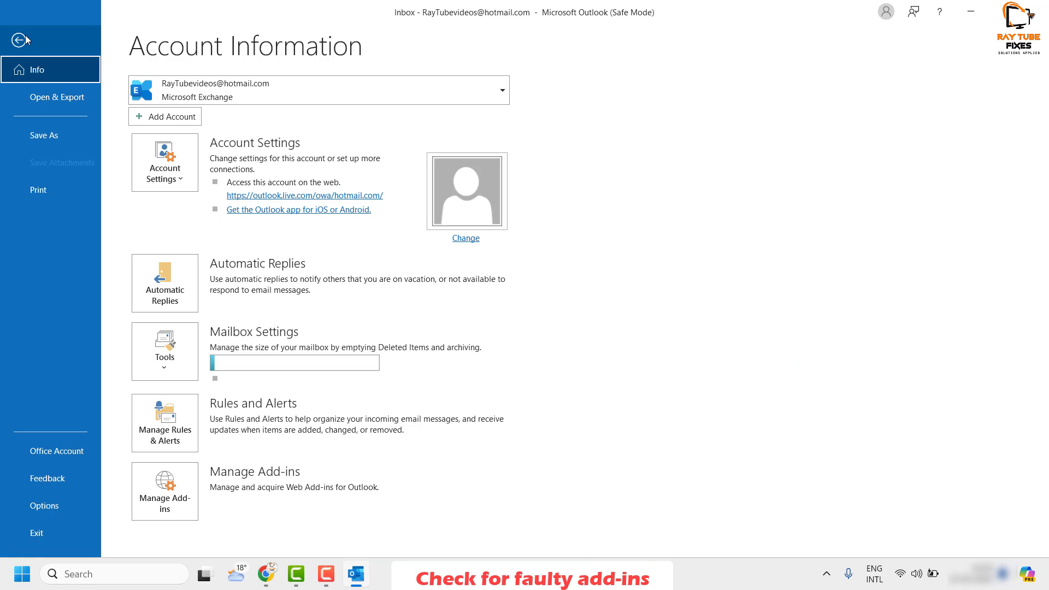
click(54, 506)
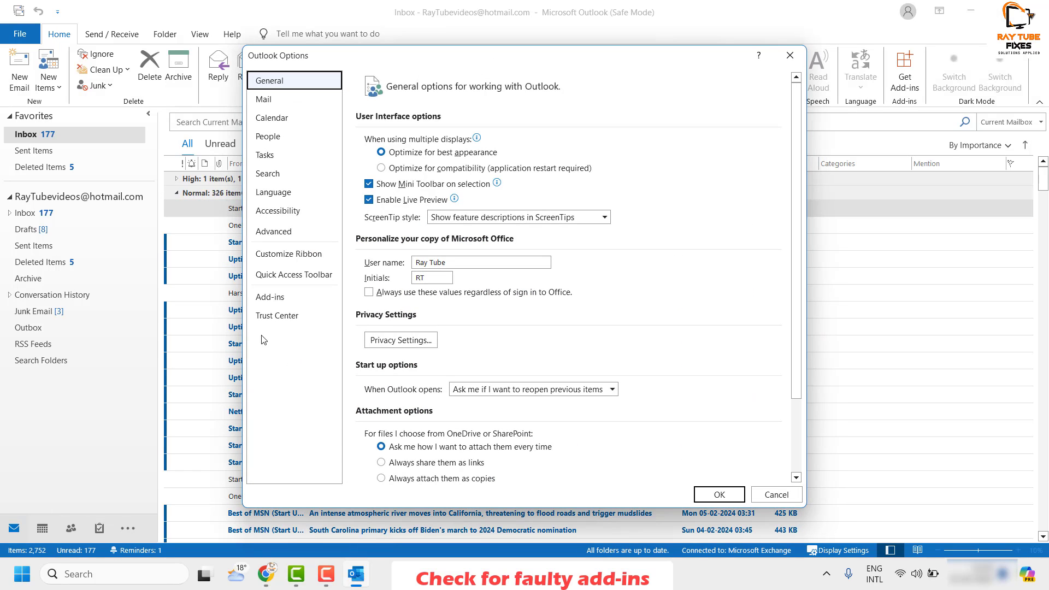
click(286, 299)
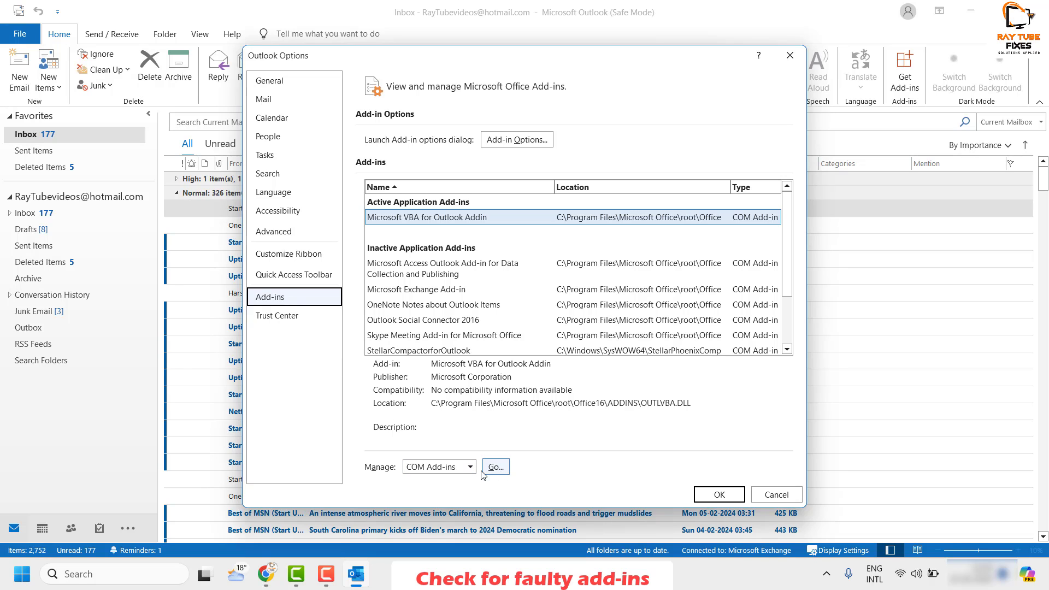
click(500, 469)
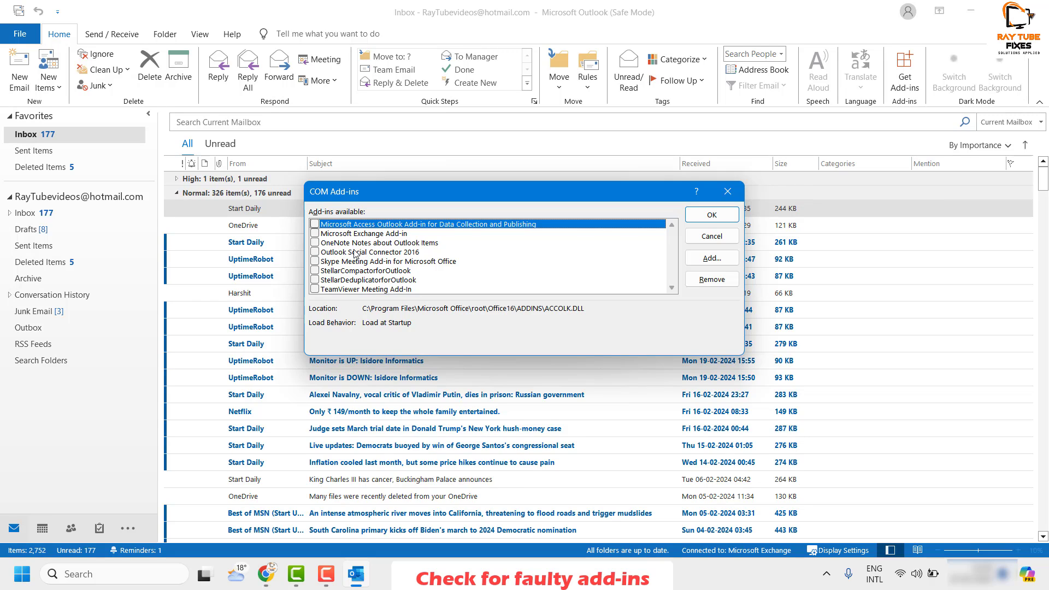
click(315, 233)
click(315, 243)
click(315, 252)
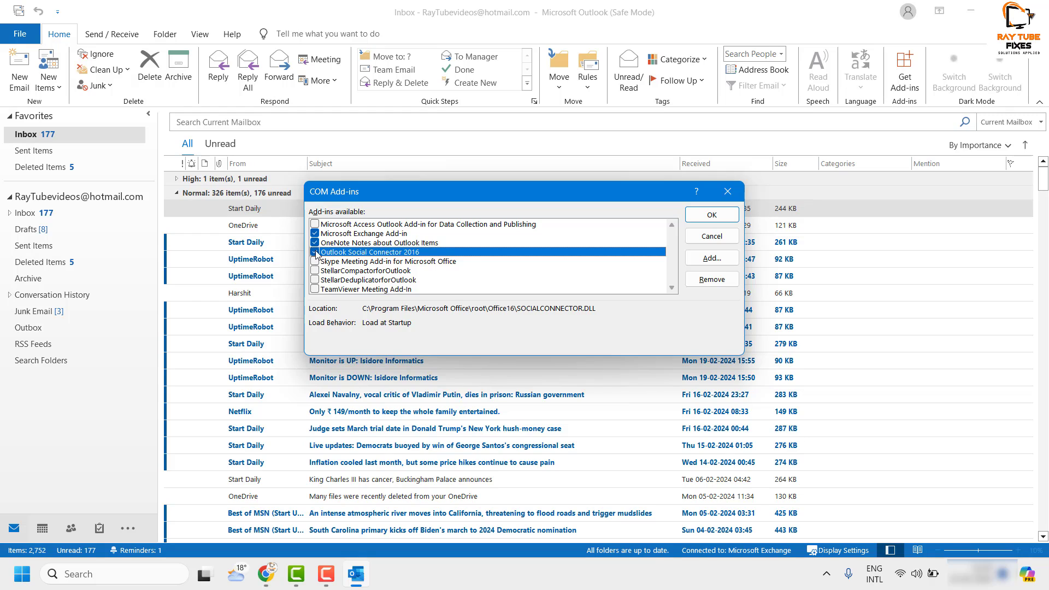
click(314, 252)
click(314, 242)
click(697, 220)
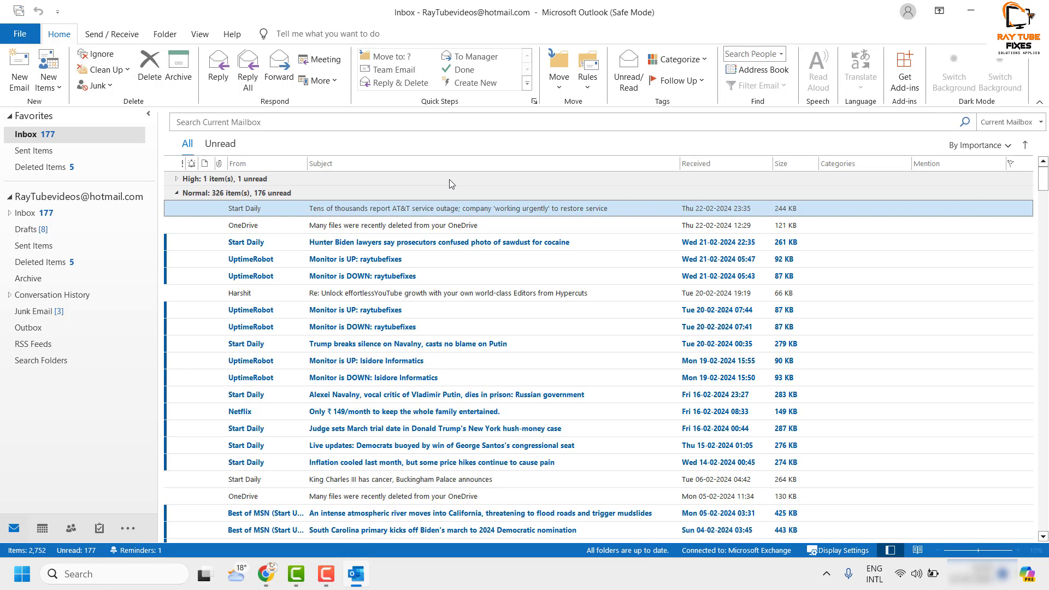
Close Outlook with Alt+F4
key(alt+F4)
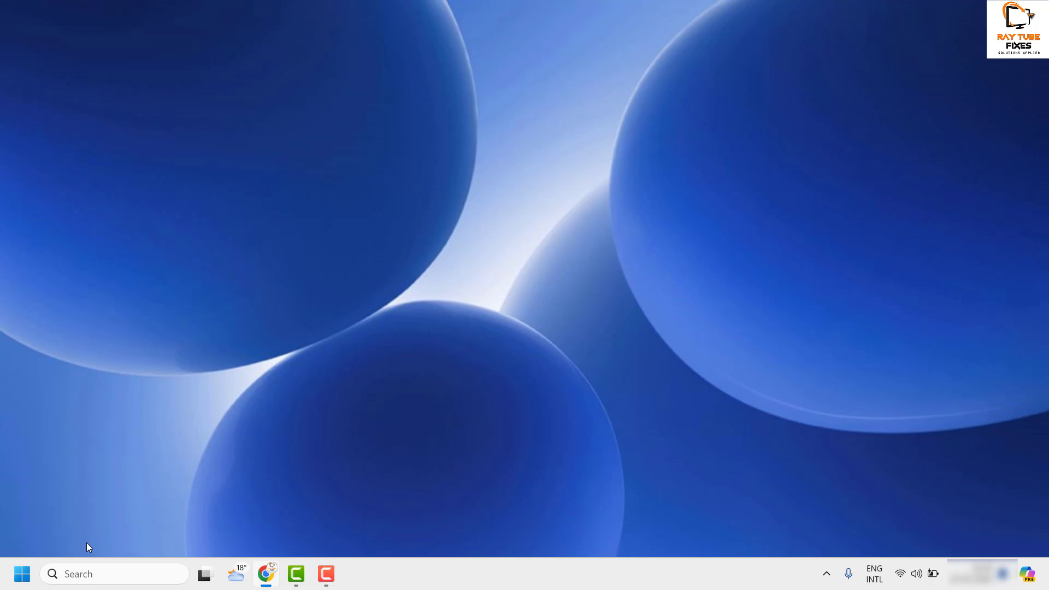
Relaunch Outlook normally with the 'outlook' Run command and show the Account Information page
key(super+r)
text(o)
text(look)
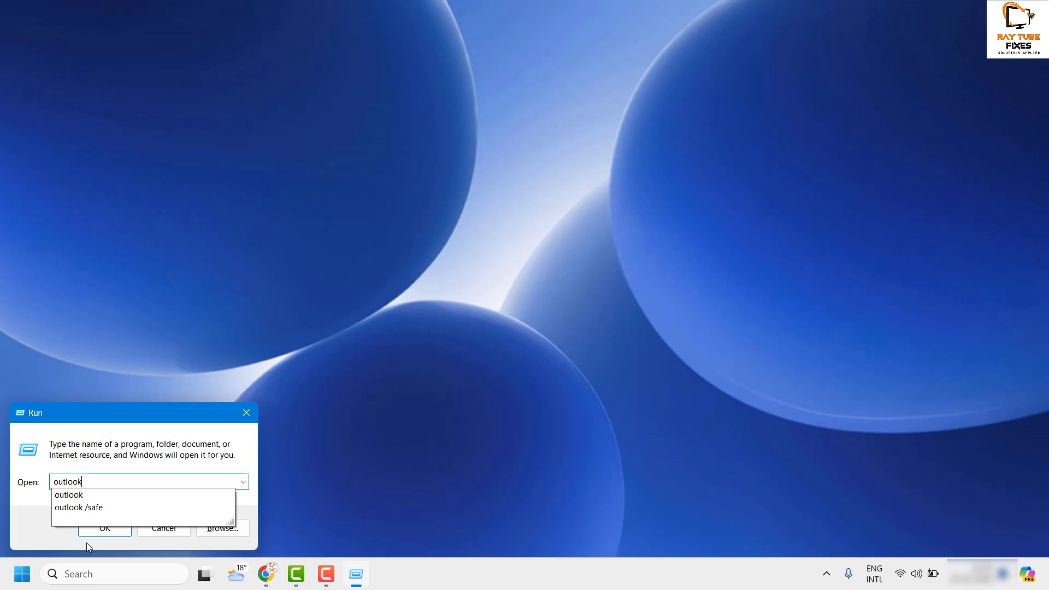
key(Return)
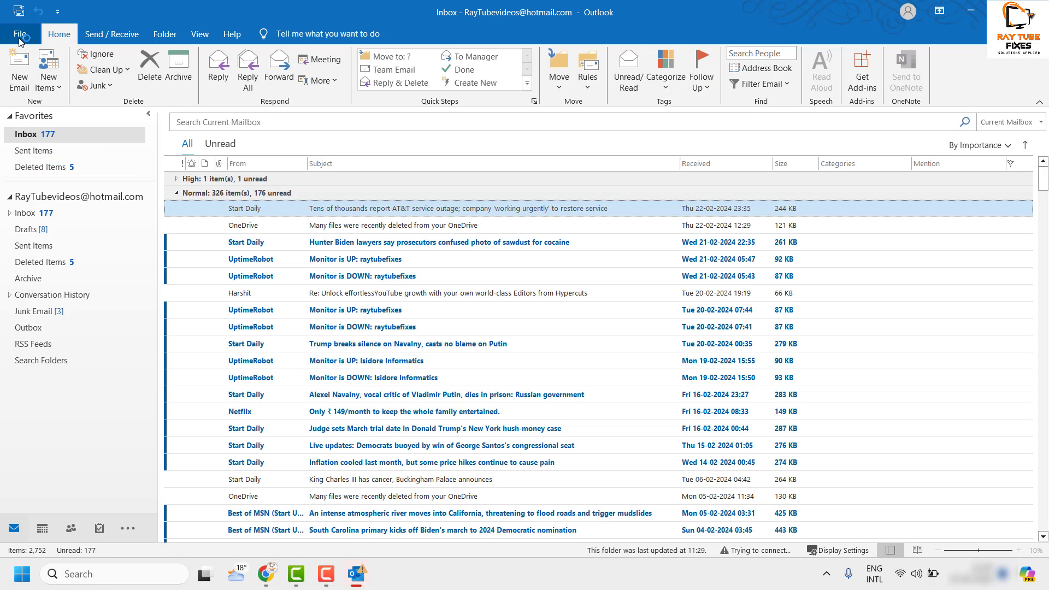
click(20, 36)
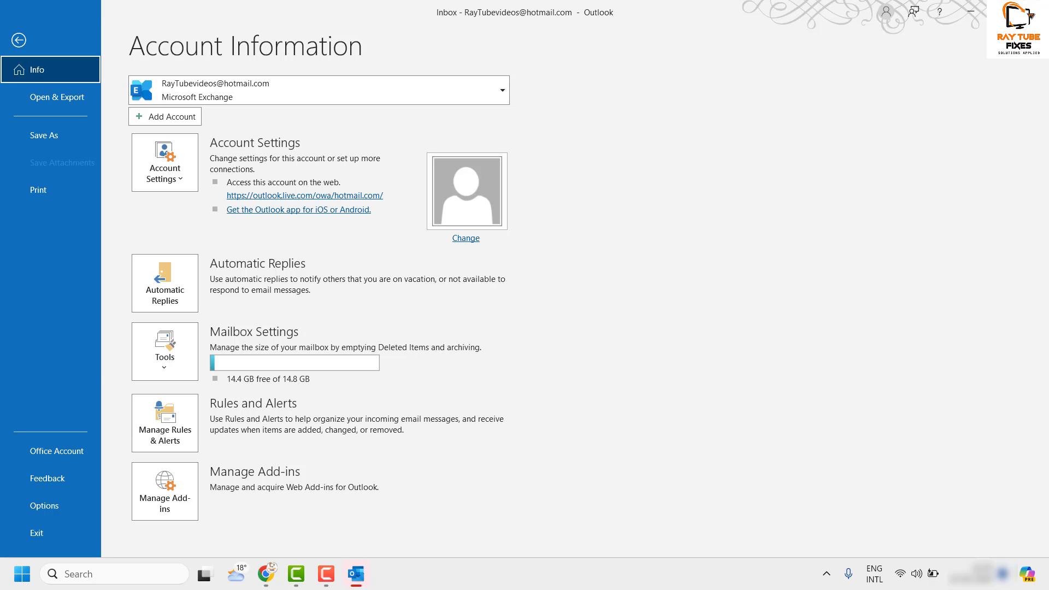
Set the new mail messages font colour to black in Mail > Stationery and Fonts
click(45, 506)
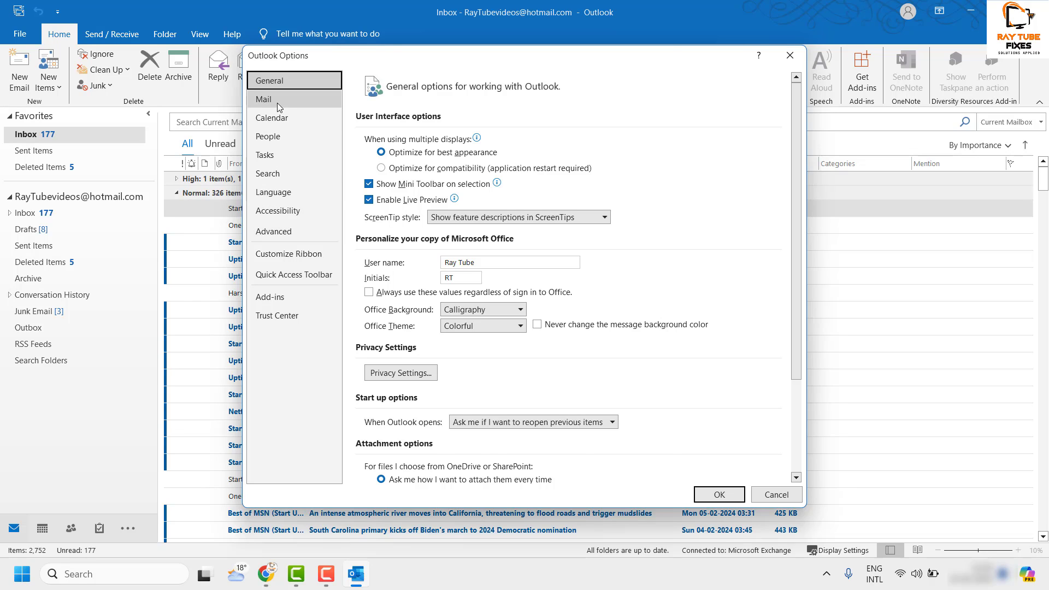
click(277, 103)
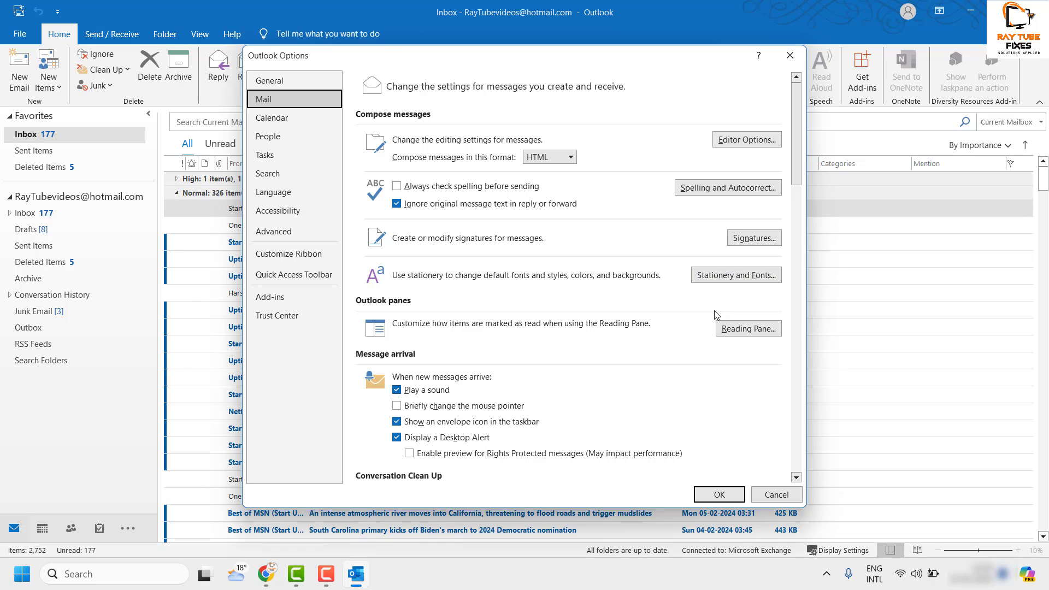
click(739, 277)
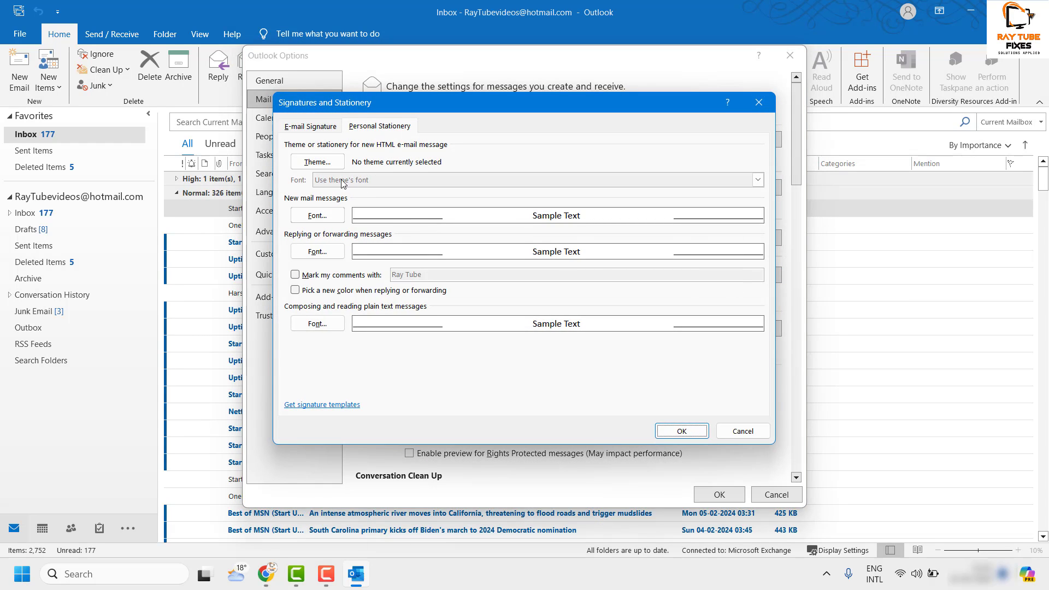
click(321, 127)
click(389, 128)
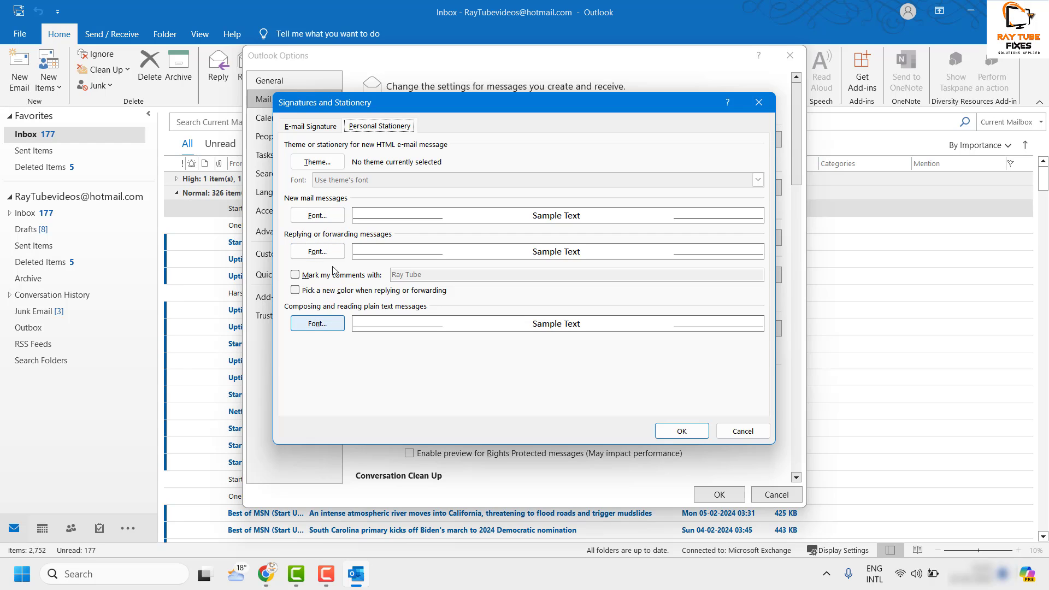
click(325, 217)
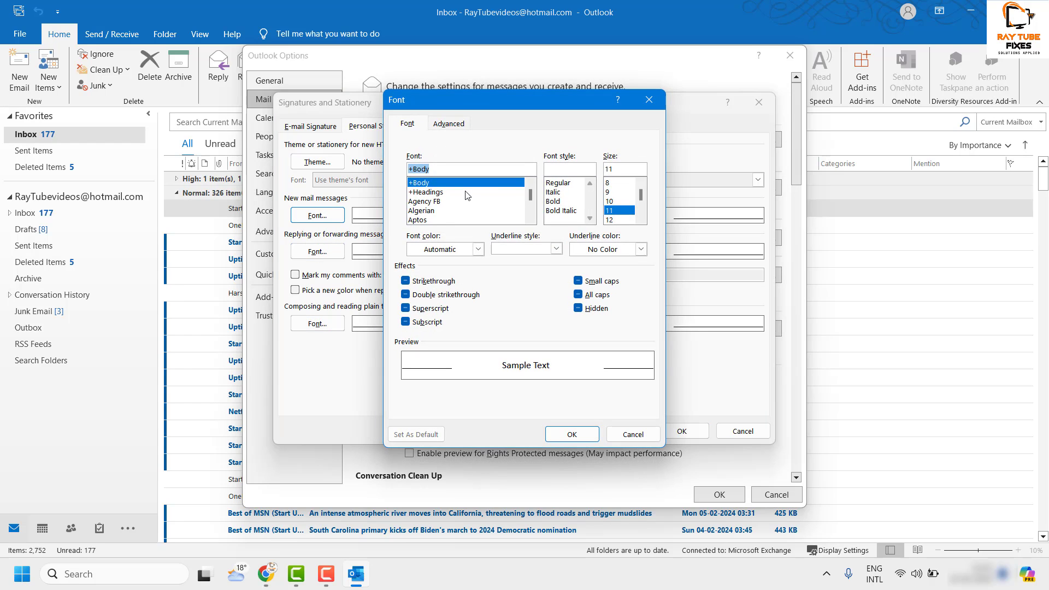
click(477, 250)
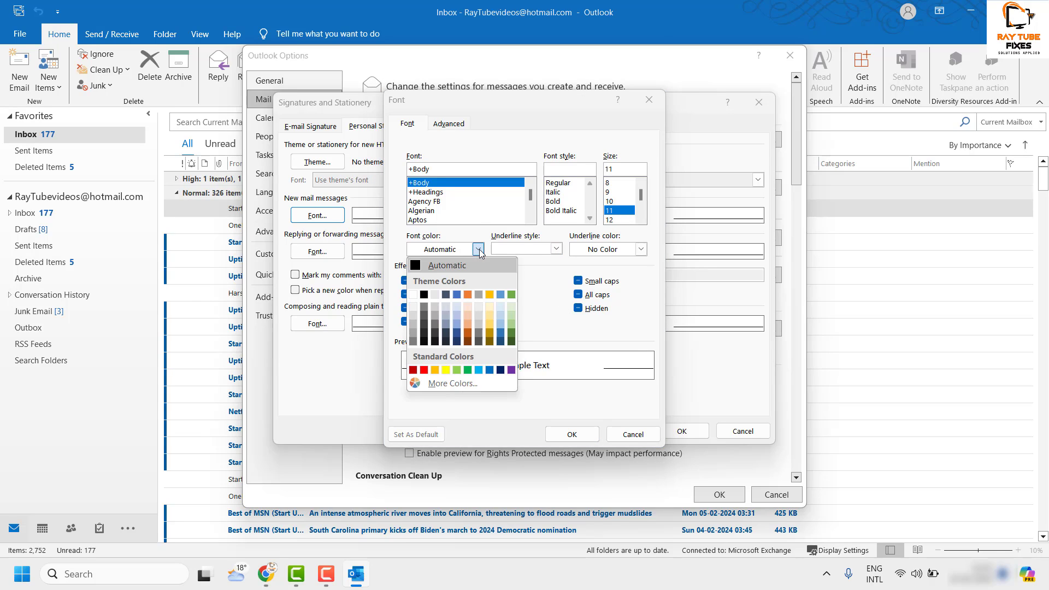
click(423, 295)
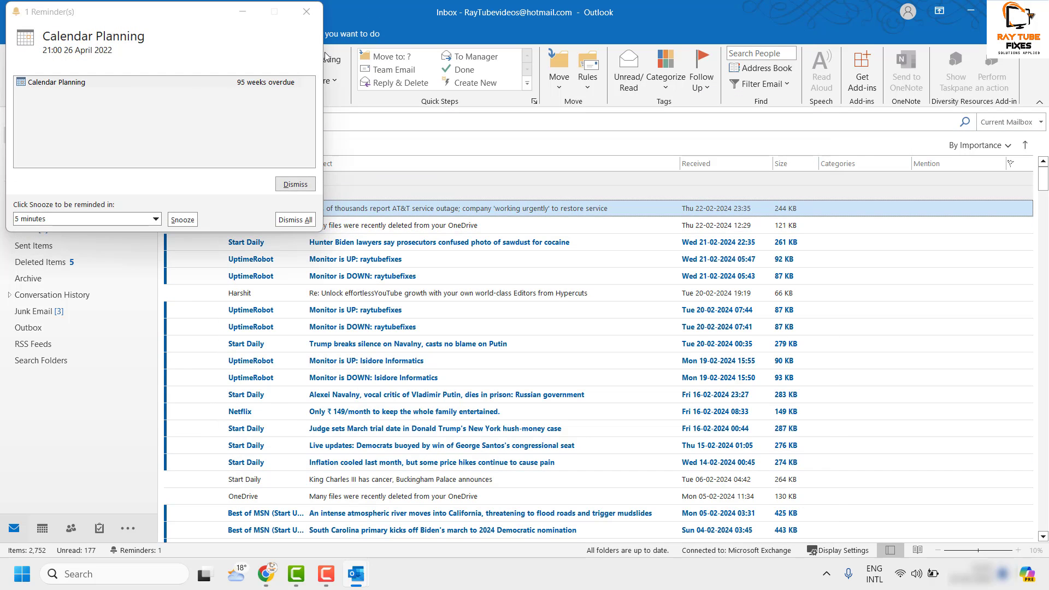
Close the Calendar Planning reminder window
click(305, 12)
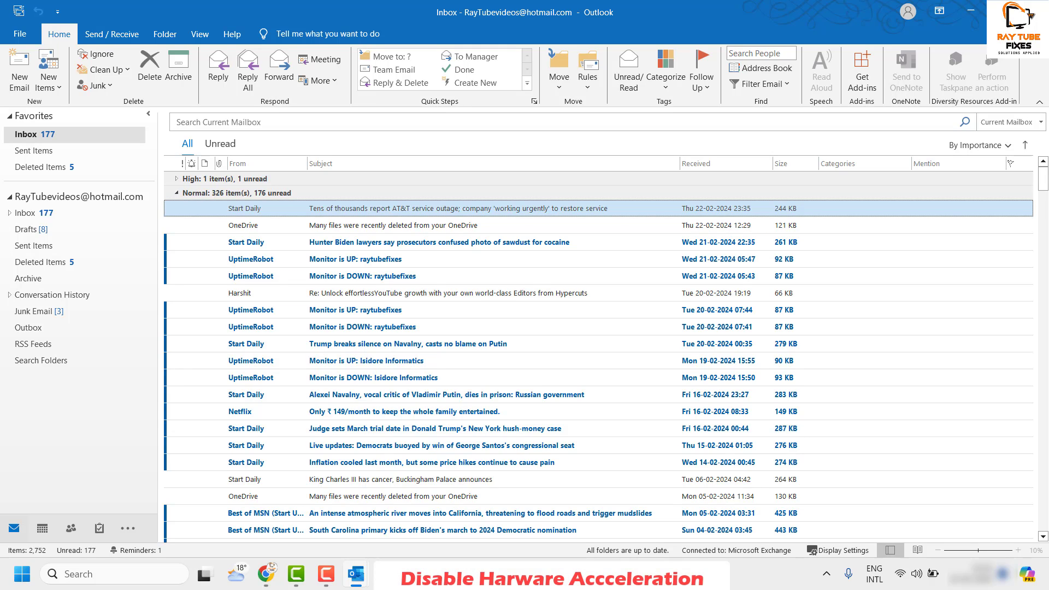
key(alt+Tab)
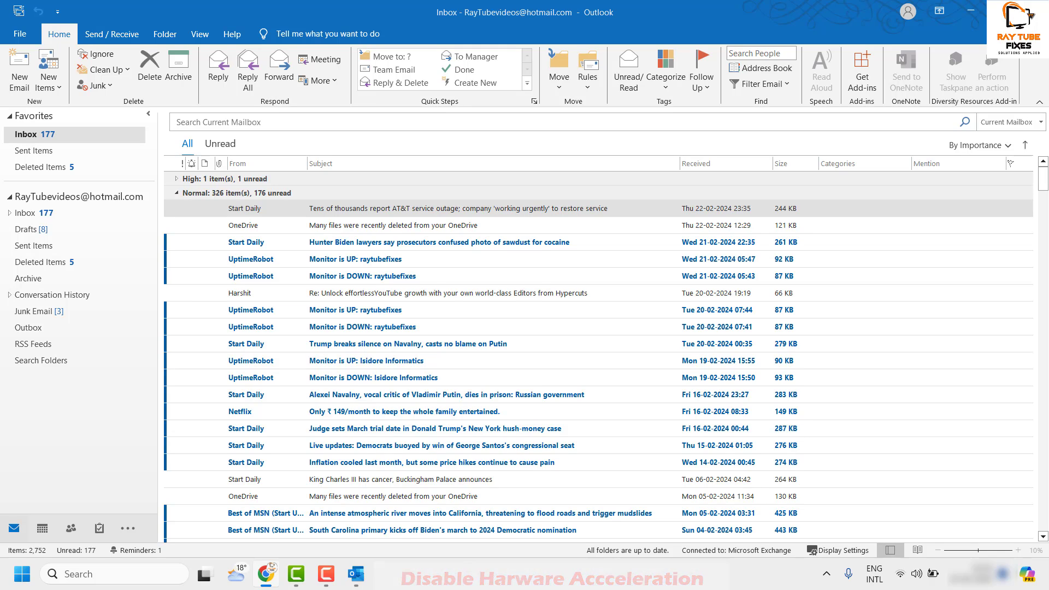
click(19, 35)
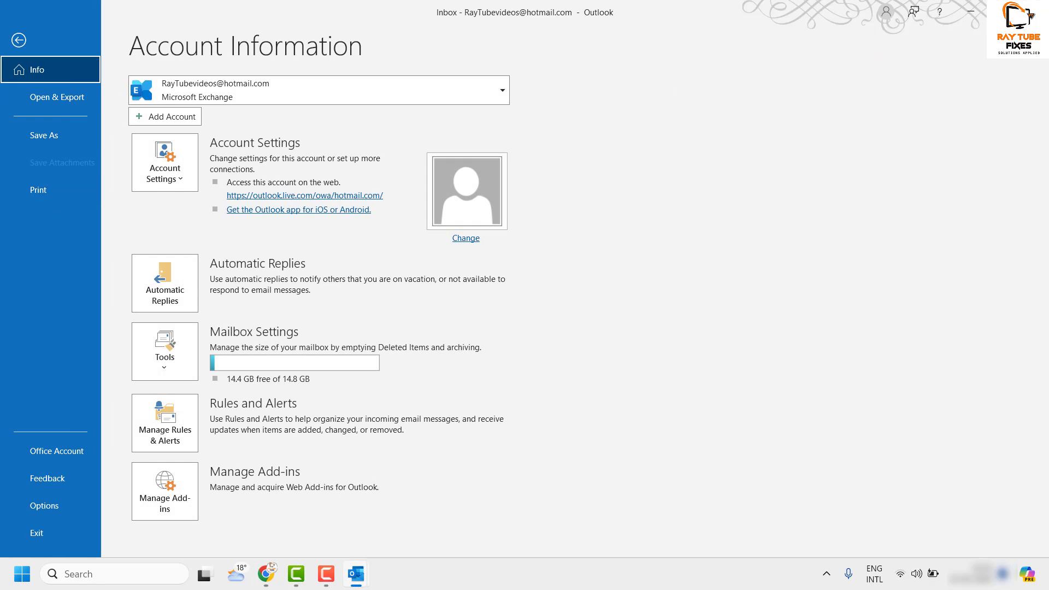
key(Escape)
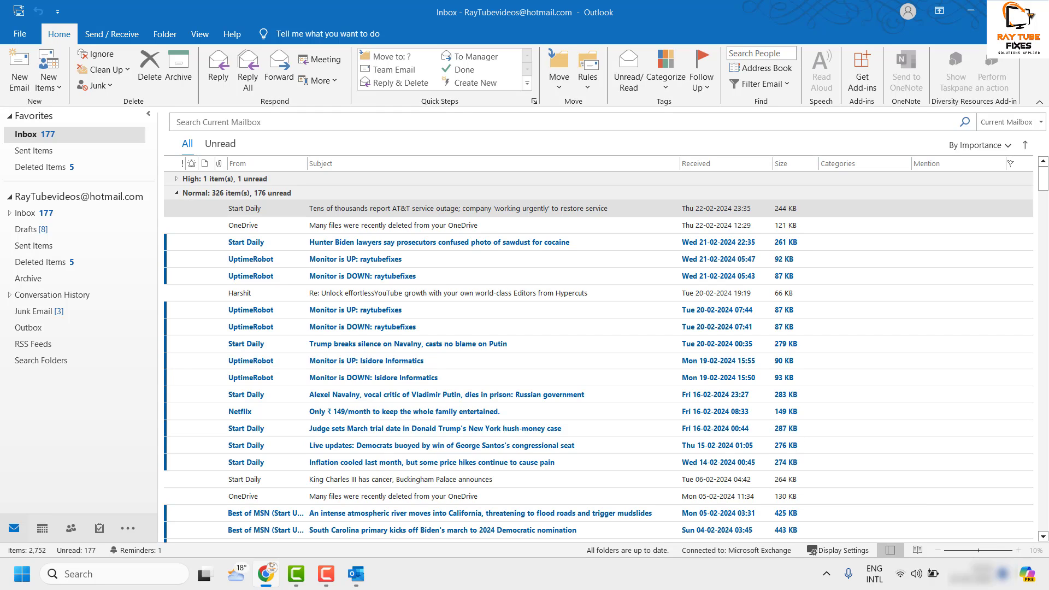
click(20, 34)
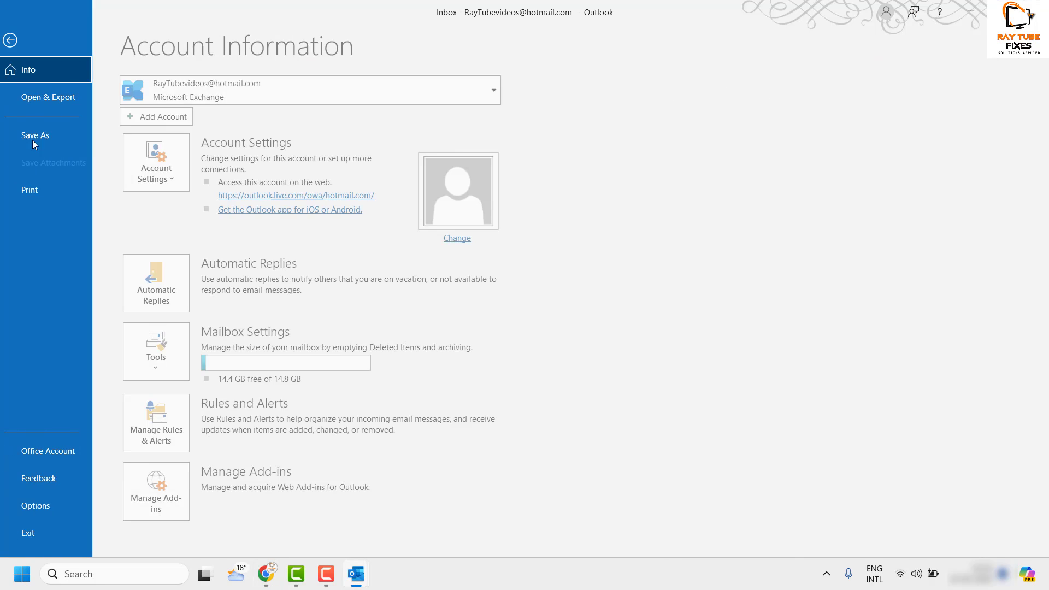
key(Escape)
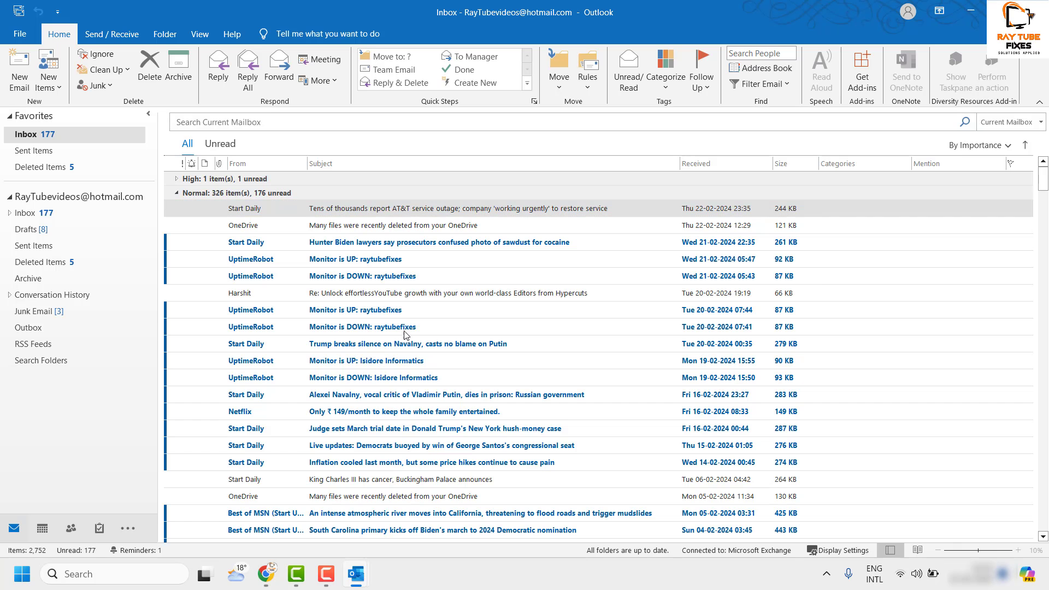
click(297, 233)
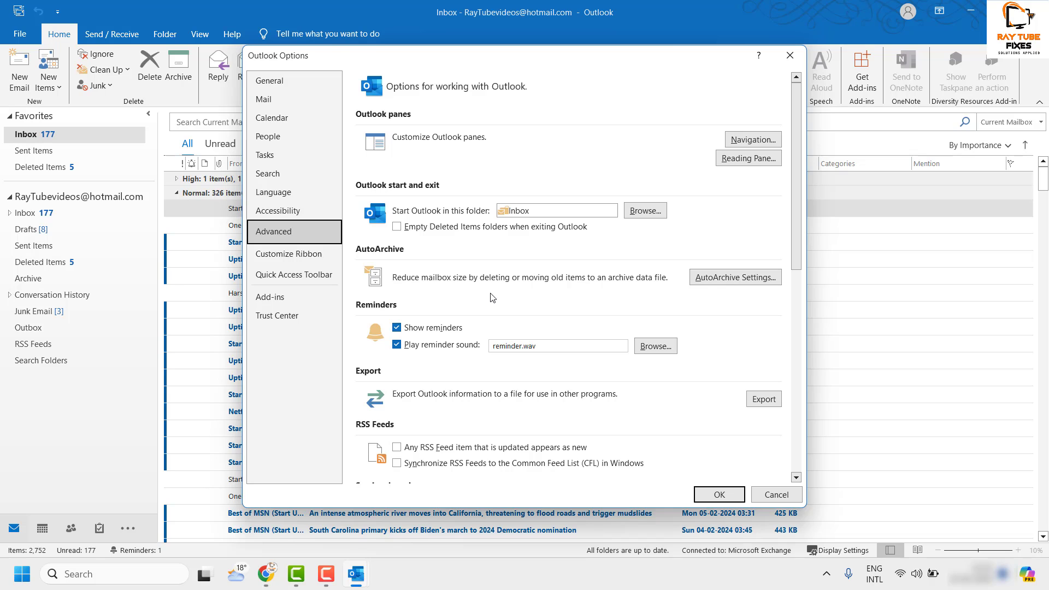
key(Escape)
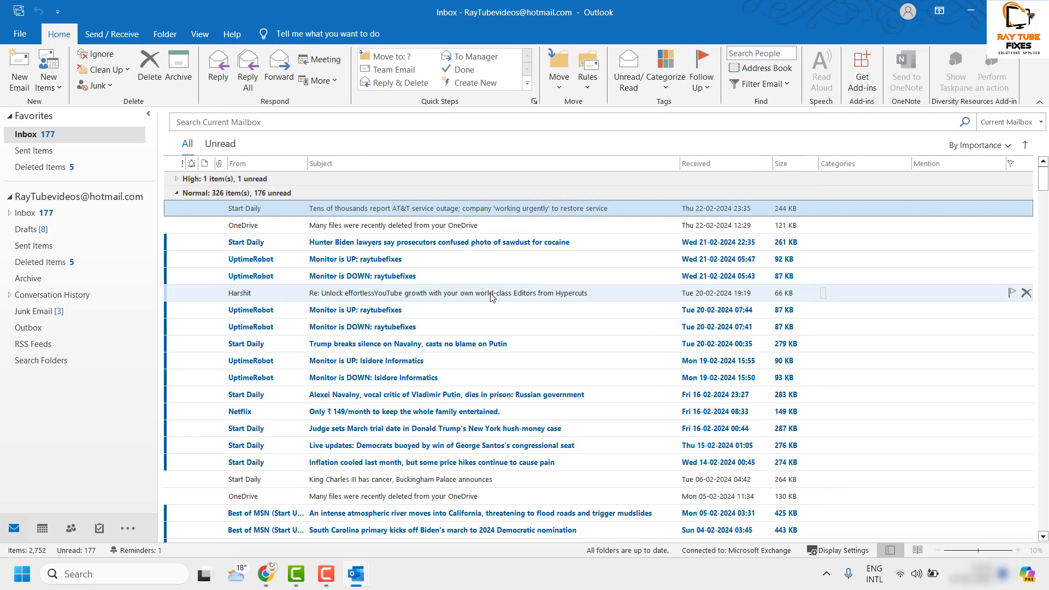
key(ctrl+n)
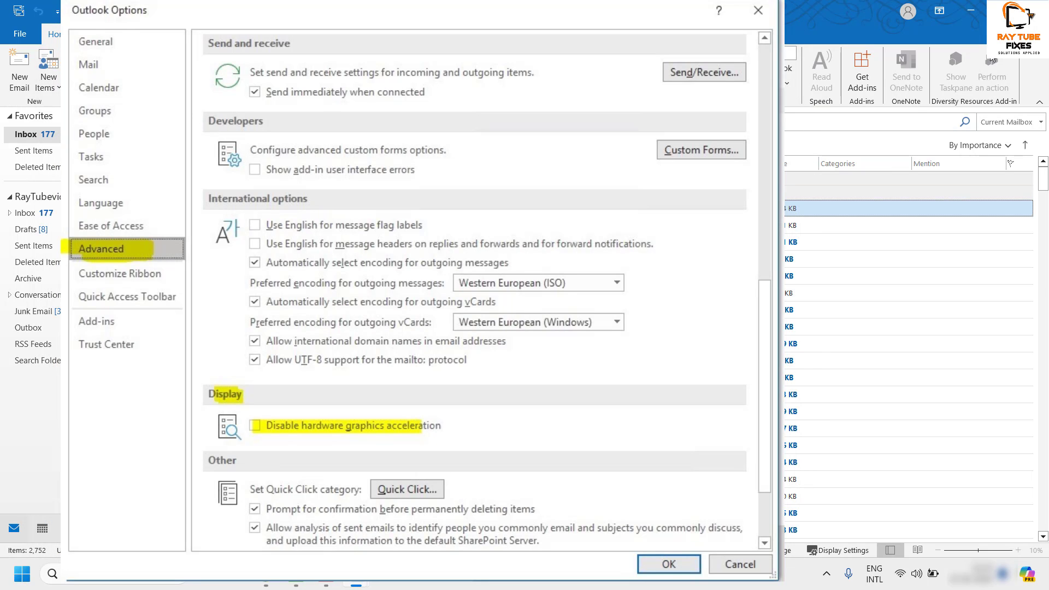
key(Escape)
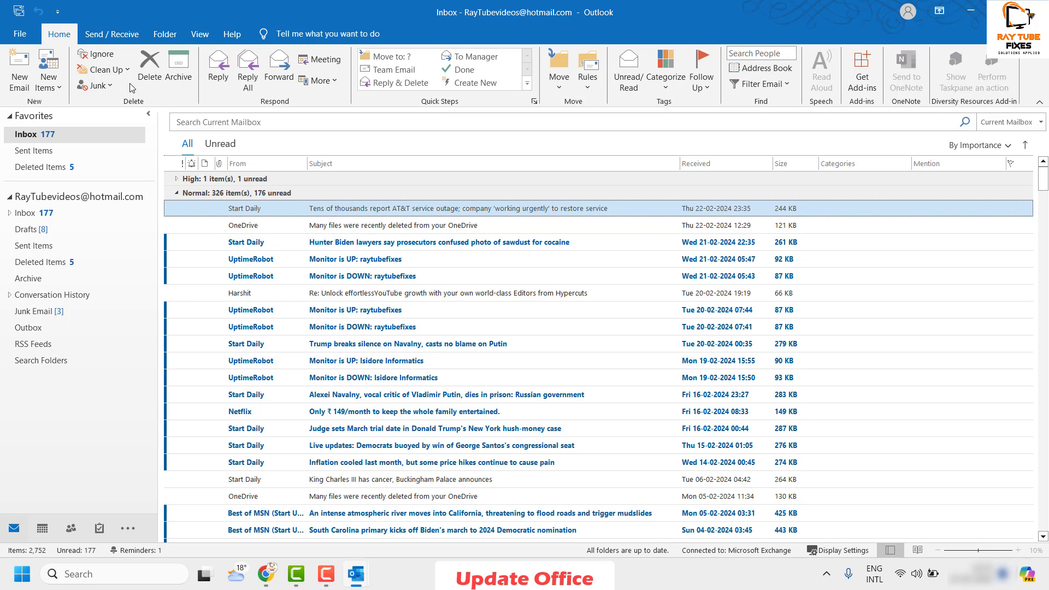
Run Update Now from Office Account > Update Options to install Office updates
click(24, 36)
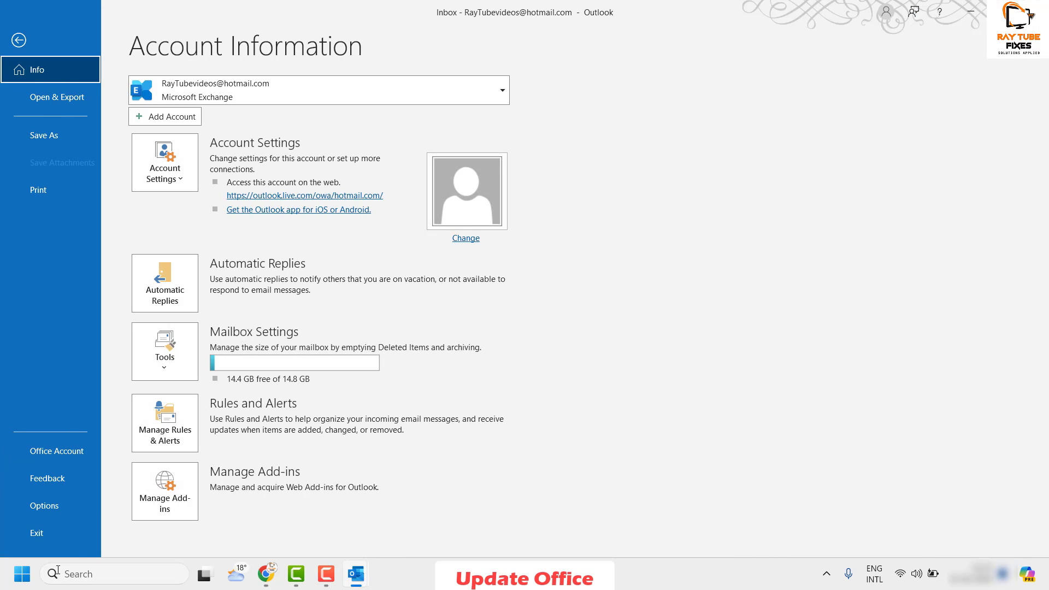
click(52, 458)
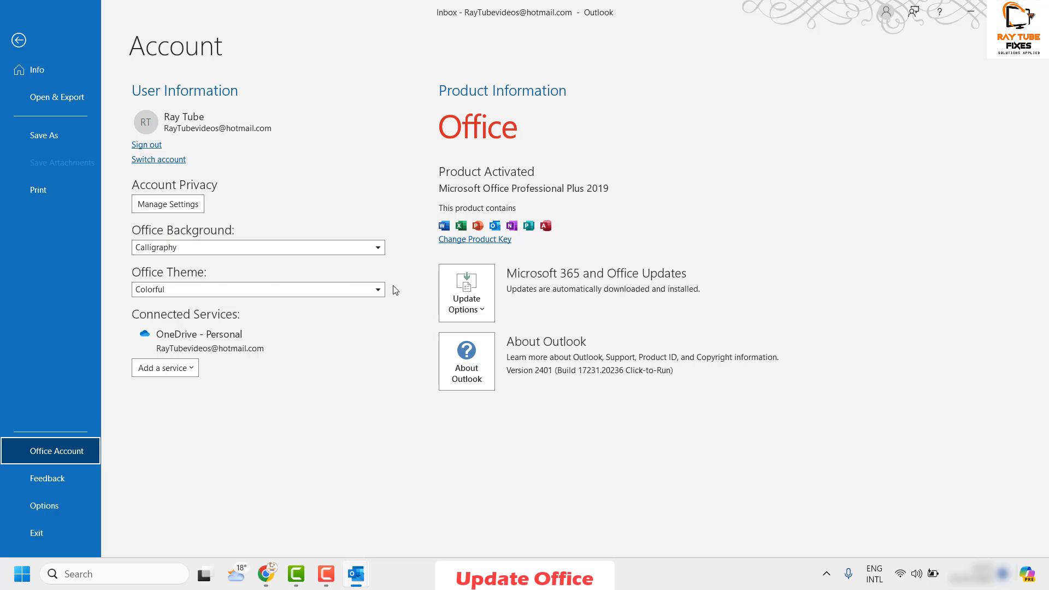
click(478, 312)
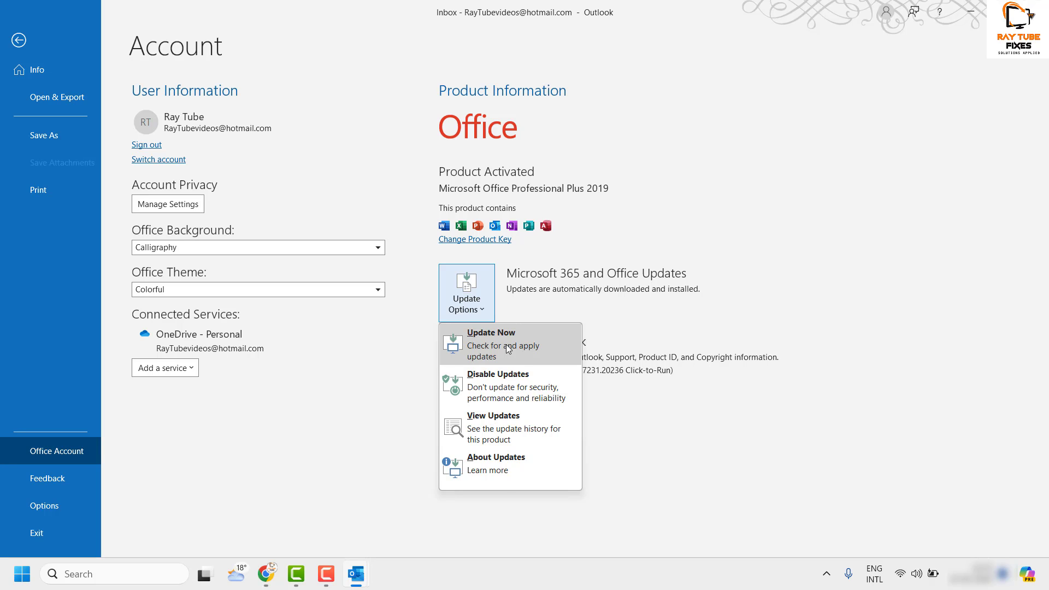
click(507, 348)
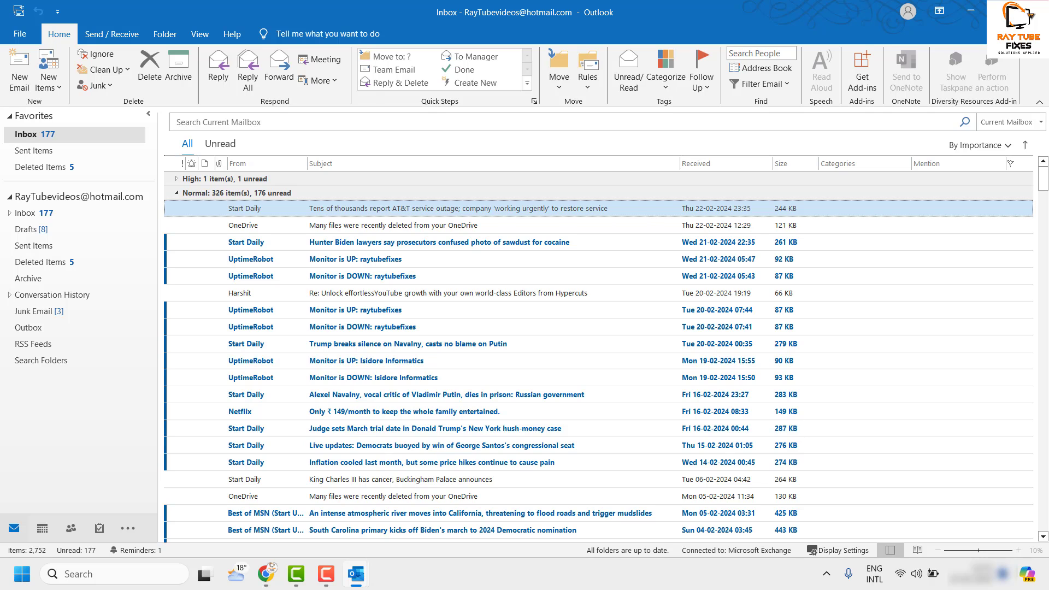
Dismiss the Calendar Planning reminder and close the running Outlook window
click(976, 16)
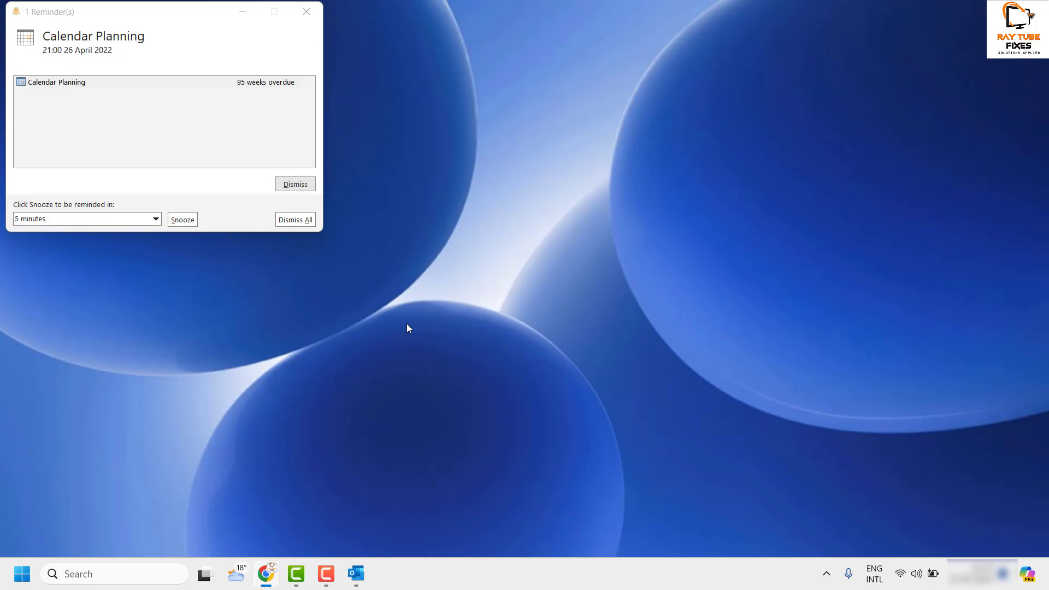
click(307, 11)
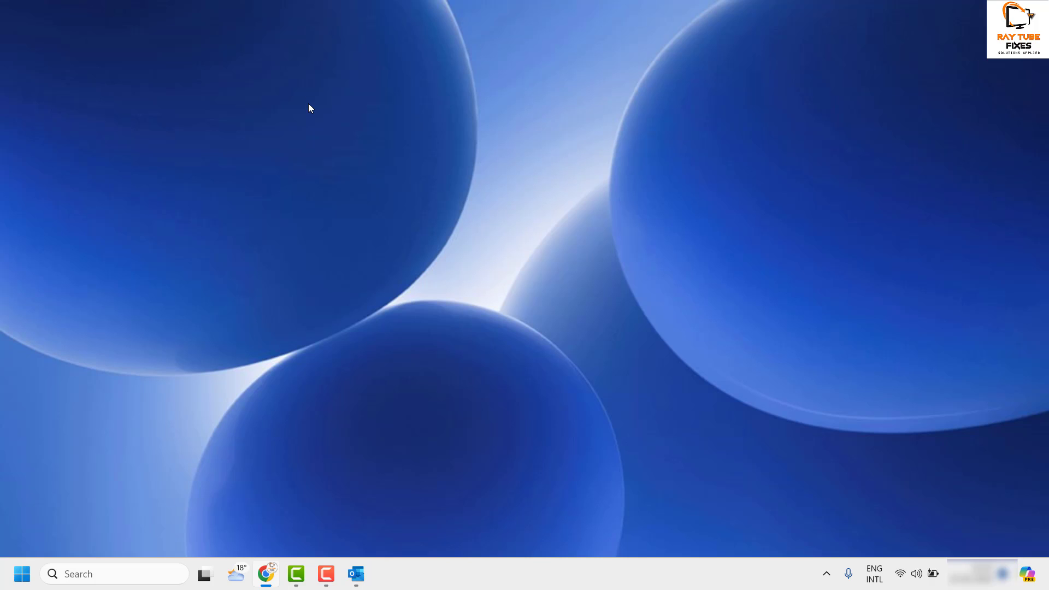
mouse_move(360, 578)
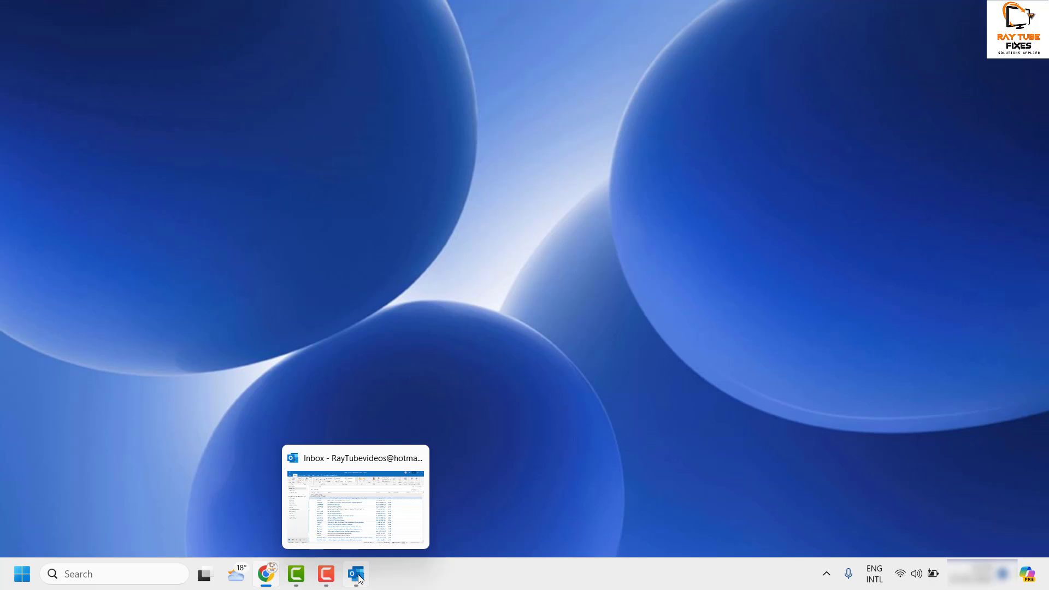
click(374, 521)
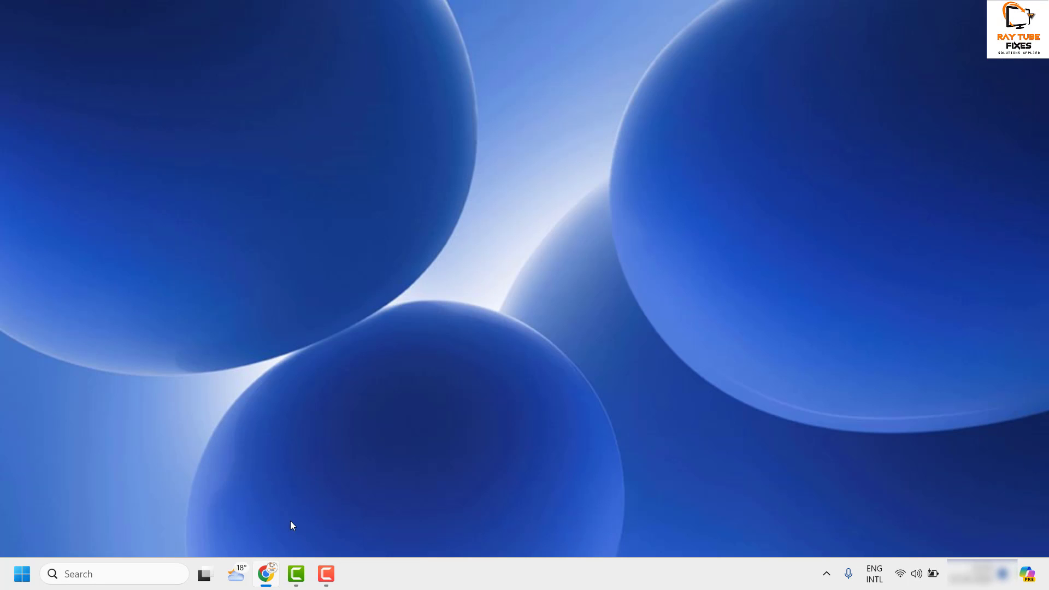
Relaunch Outlook from the Run dialog with 'Outlook /cleanviews' to reset its views
key(super+r)
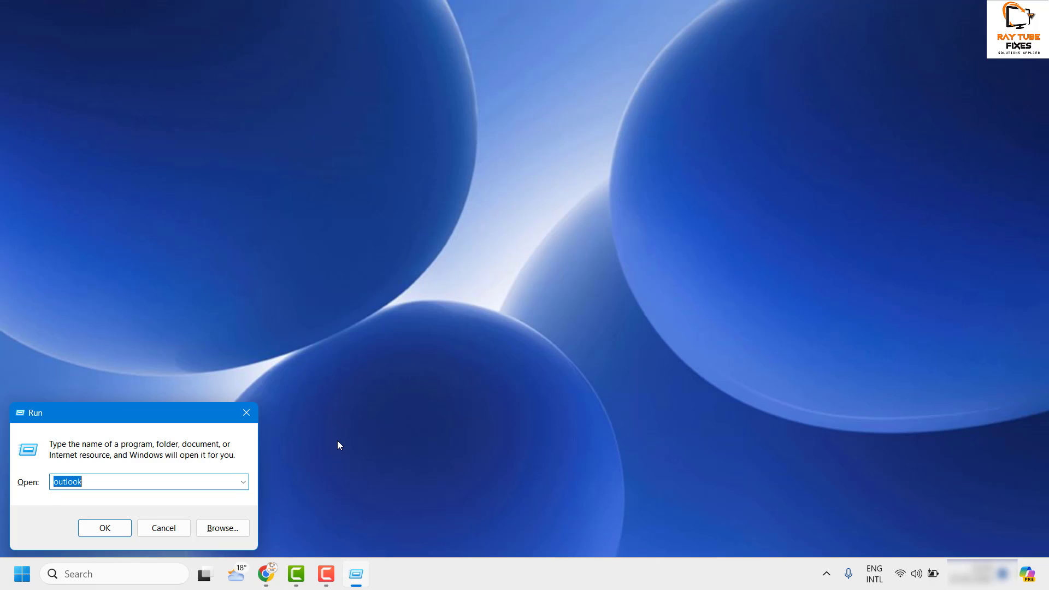
text(Outlook)
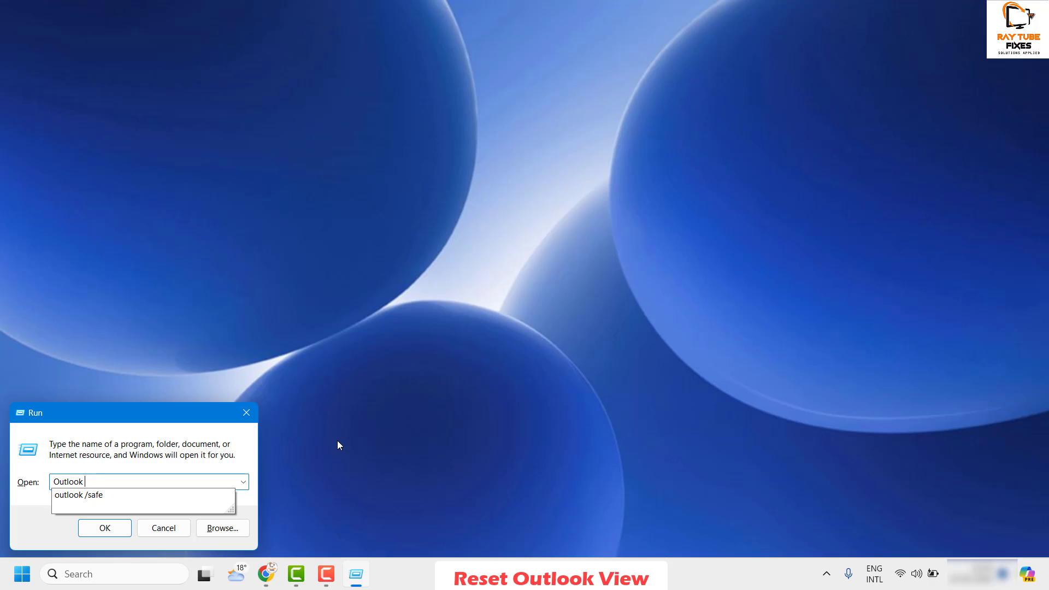
key(Return)
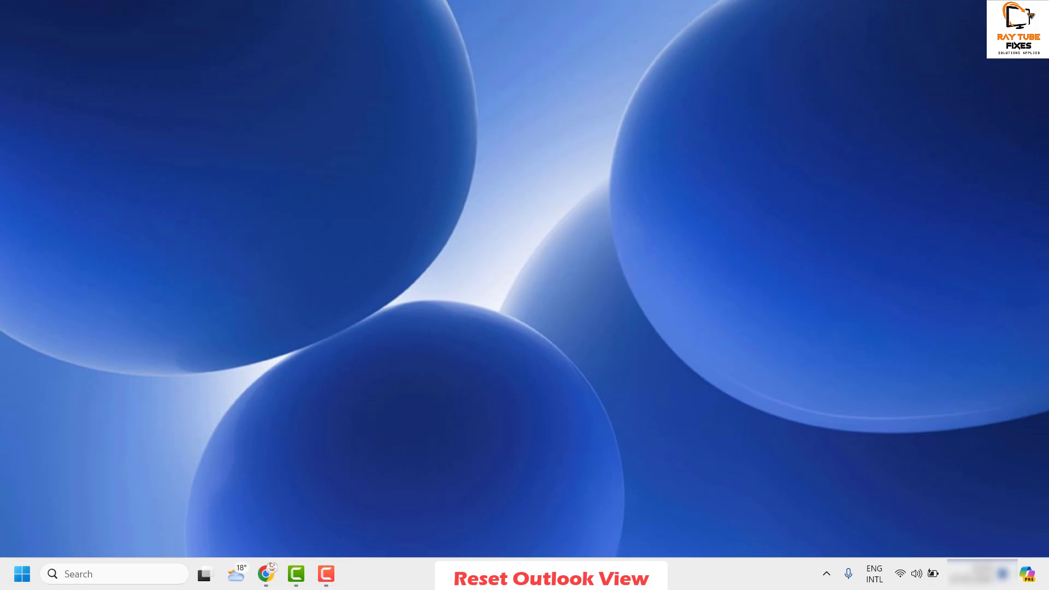
right_click(22, 574)
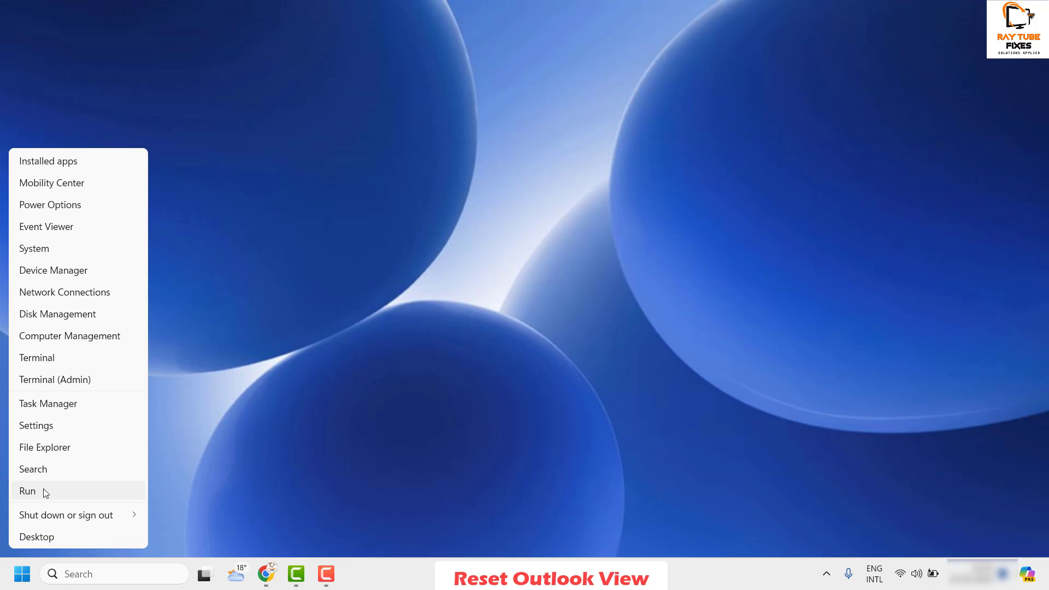
click(44, 491)
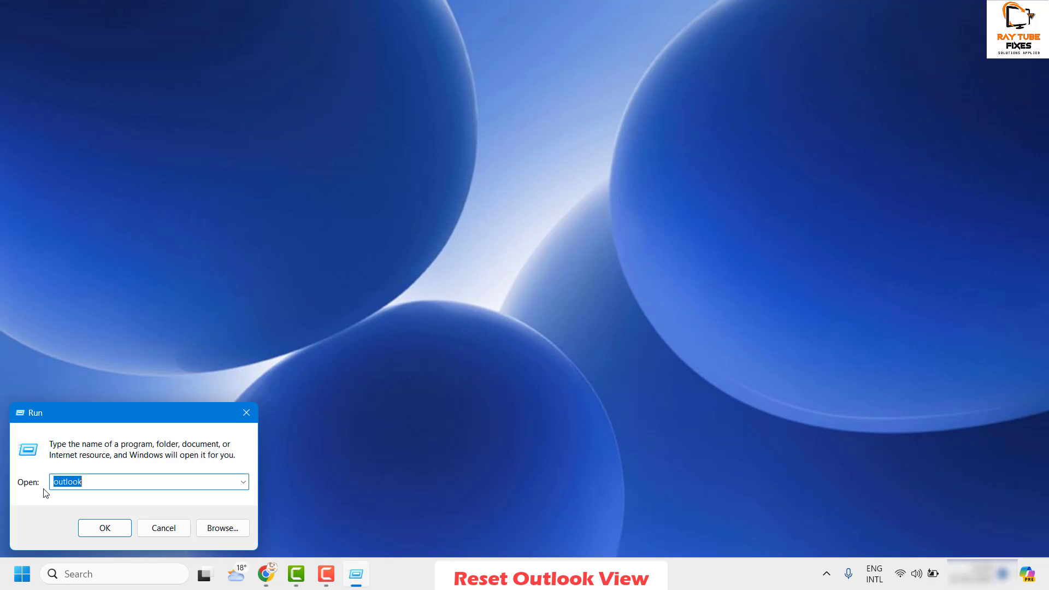
text(Outlook )
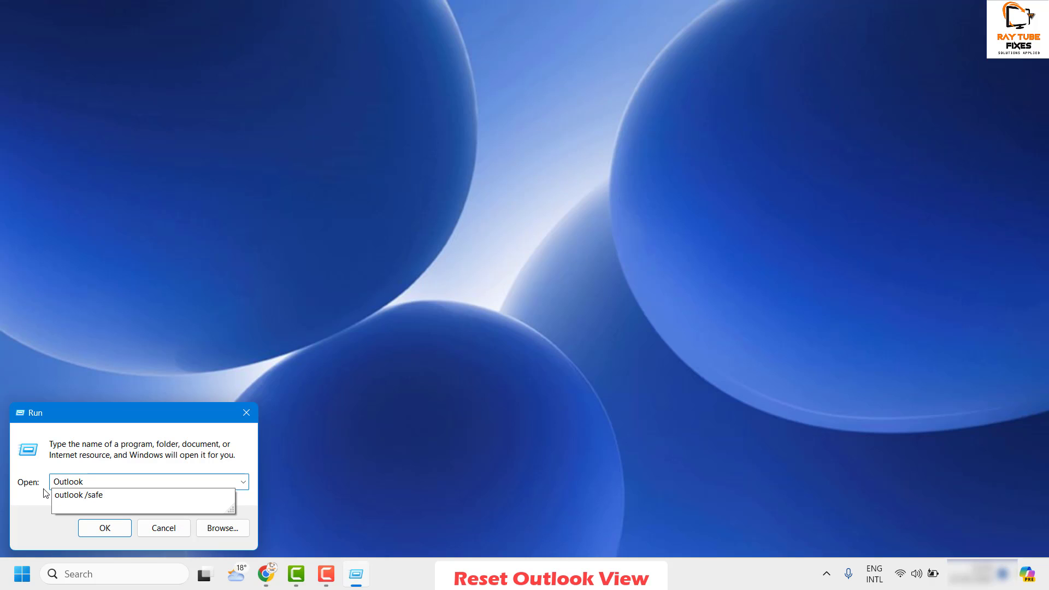
text(/cl)
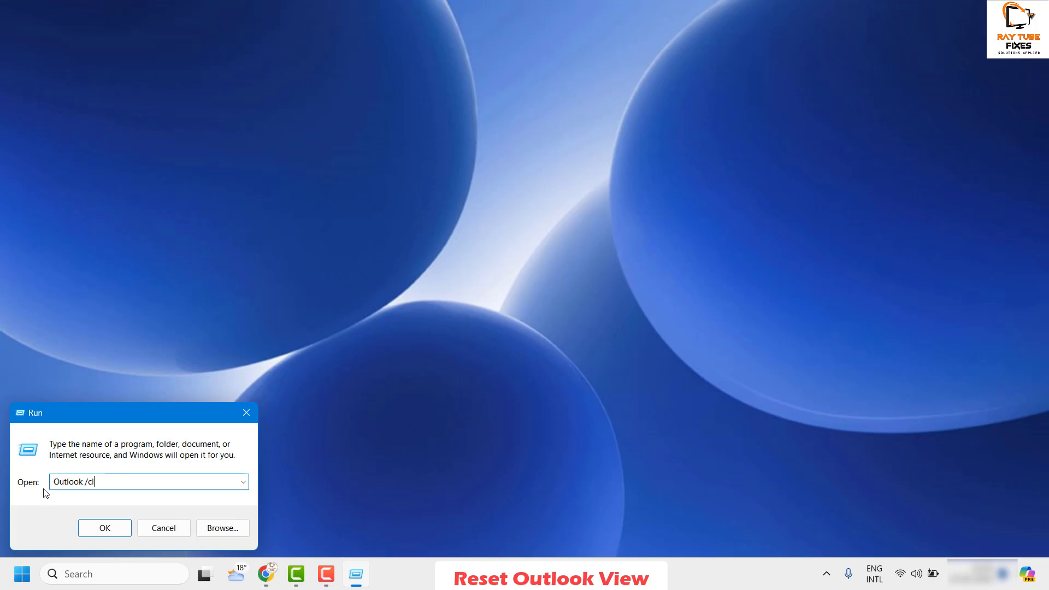
text(eanviews)
key(Return)
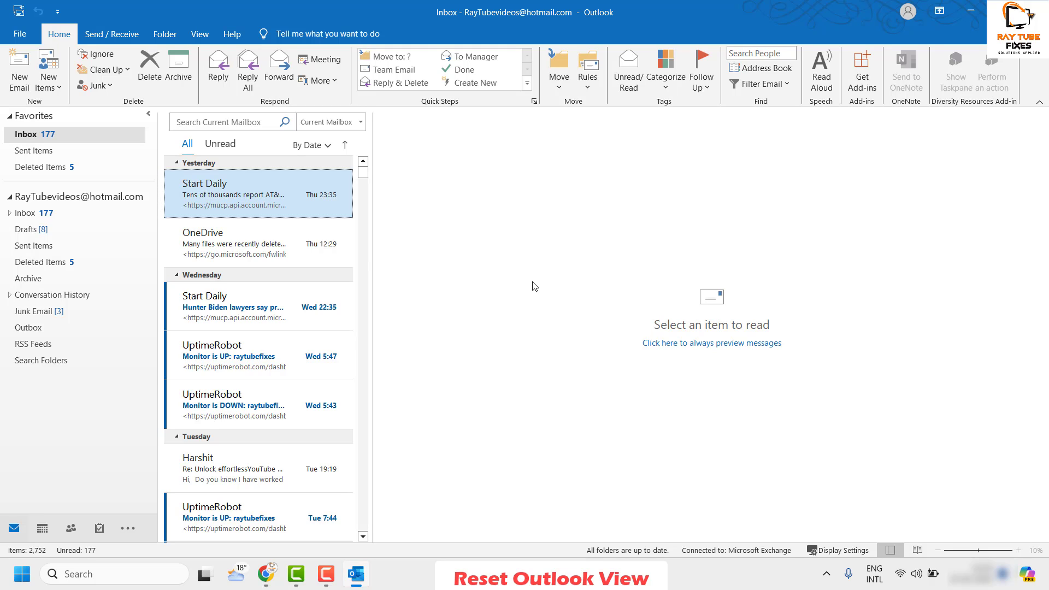
Check the OneDrive message body in the reading pane and dismiss the Calendar Planning reminder
click(249, 253)
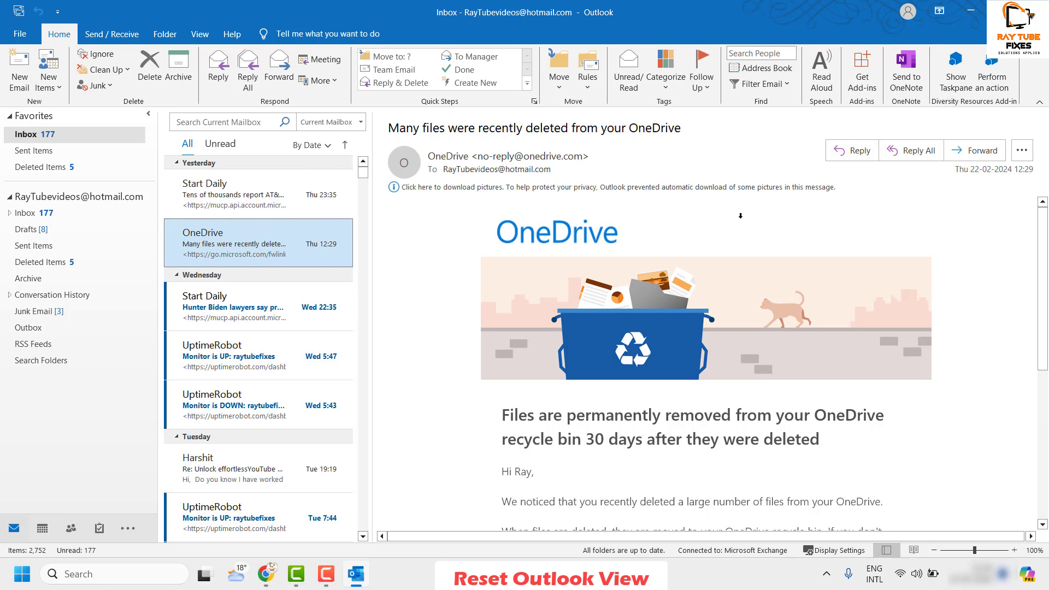
click(321, 8)
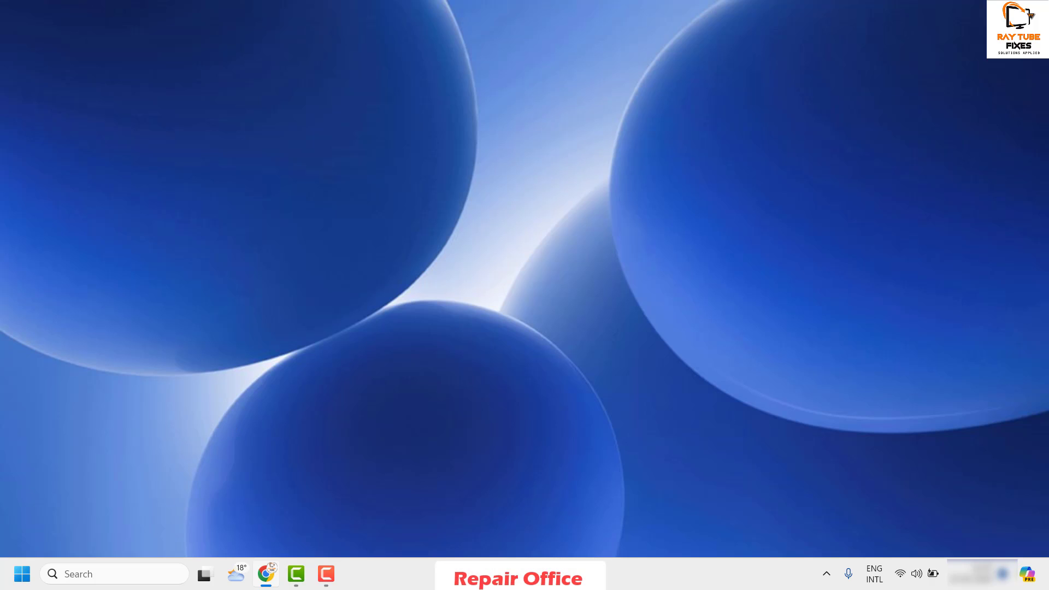
Run appwiz.cpl and select Microsoft Office Professional Plus 2019 - en-us in Programs and Features
right_click(22, 574)
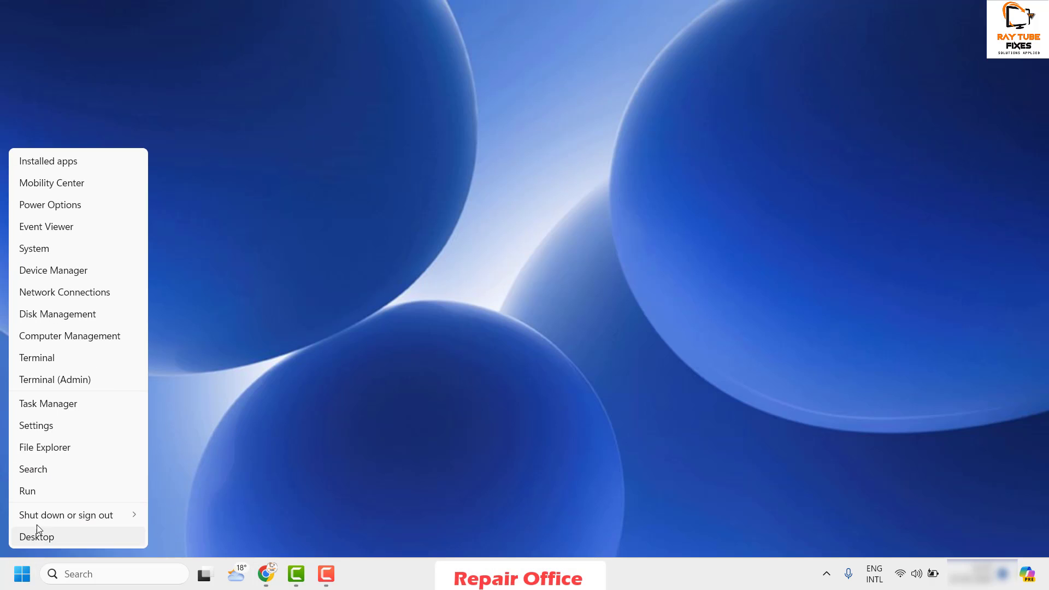
click(44, 491)
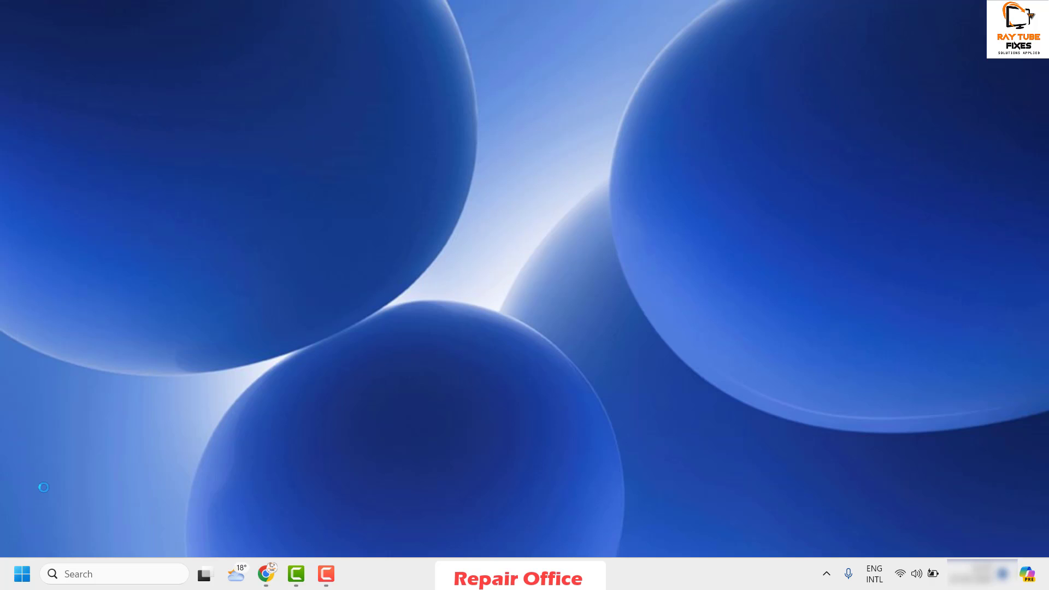
text(a)
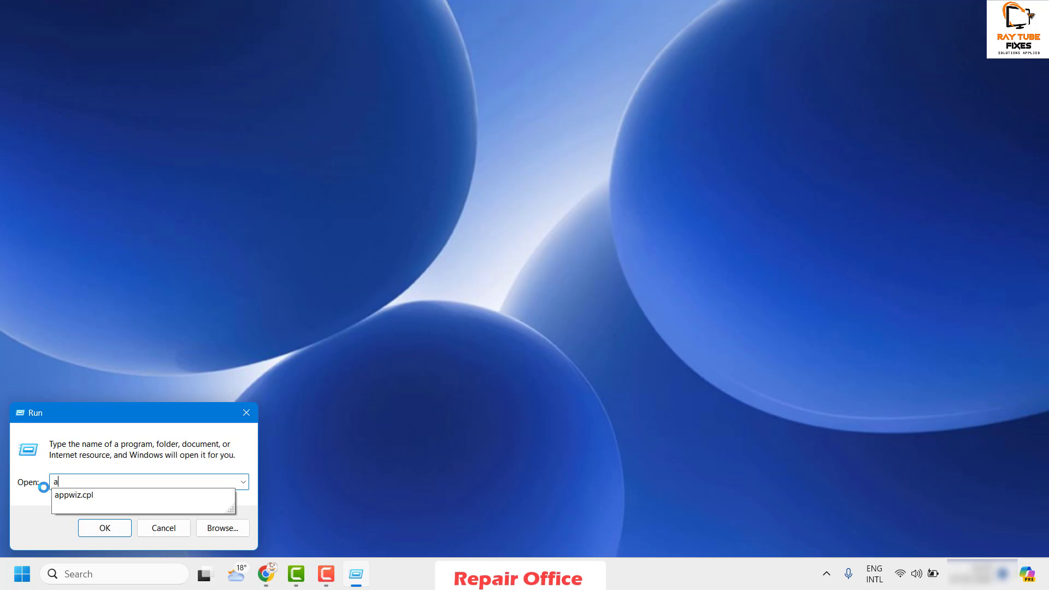
text(ppwiz.cpl)
key(Return)
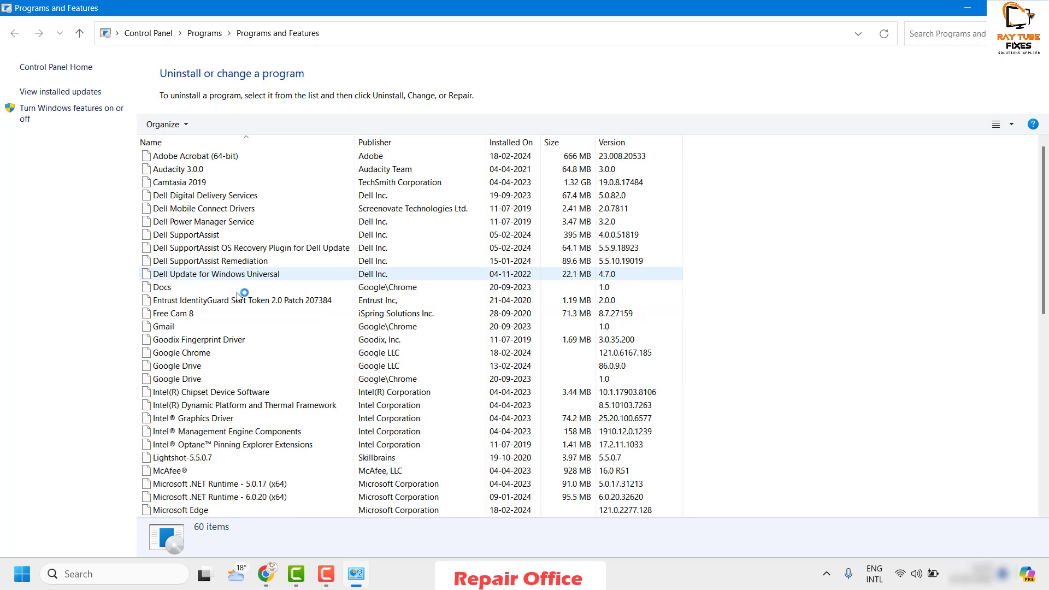
scroll(222, 327, down, 3)
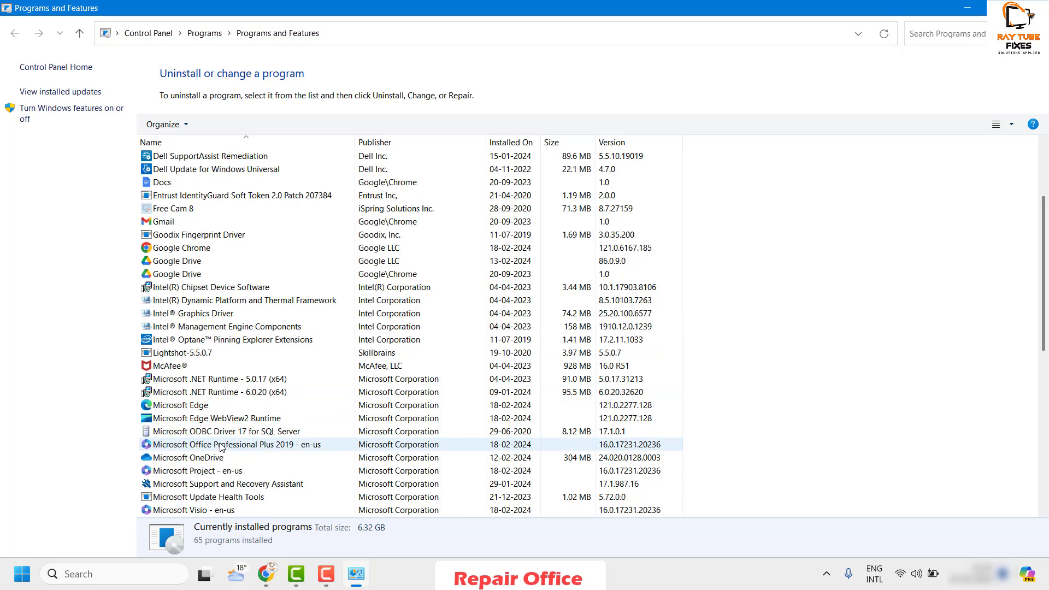
click(306, 444)
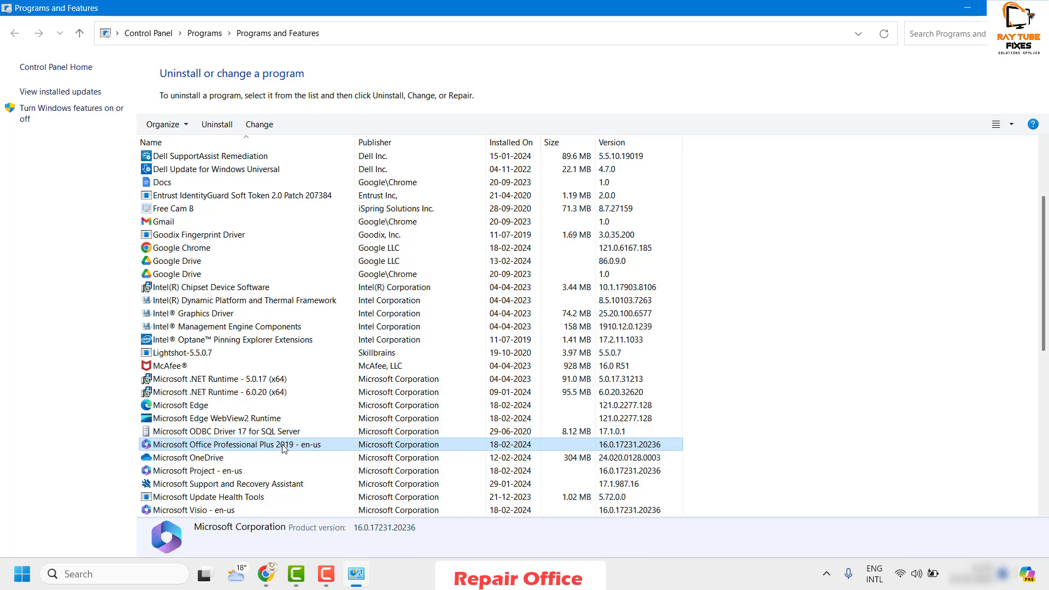
Pick Online Repair in Office's Change prompt, then cancel and close Programs and Features
click(259, 124)
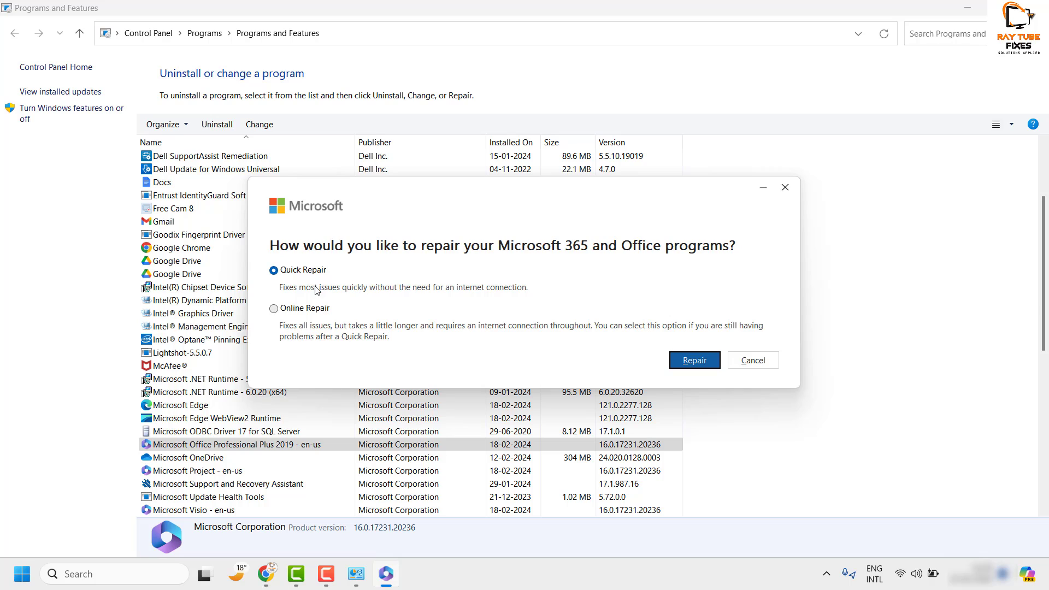
click(274, 308)
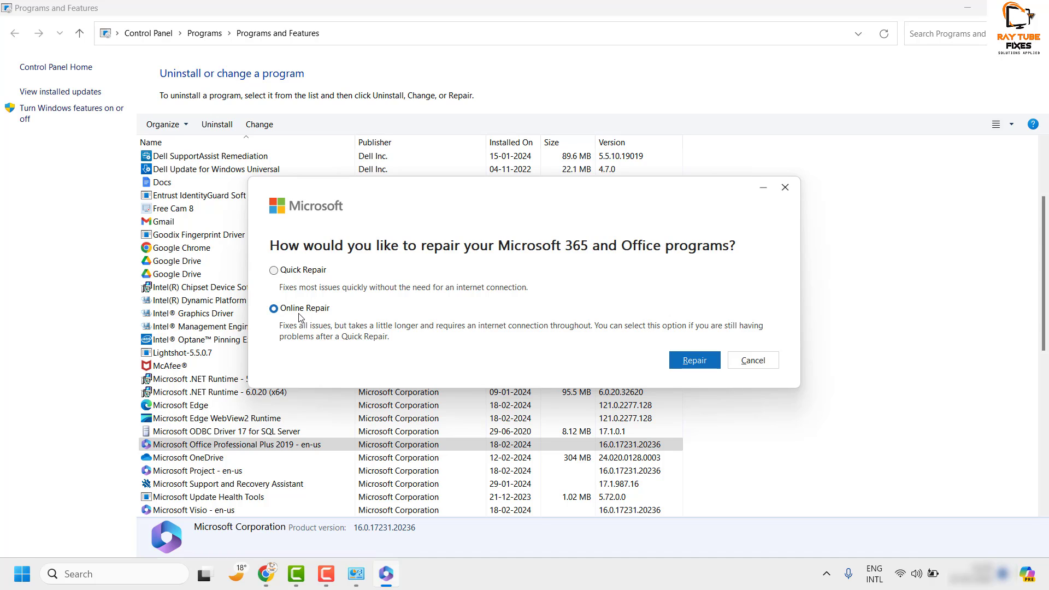
click(760, 365)
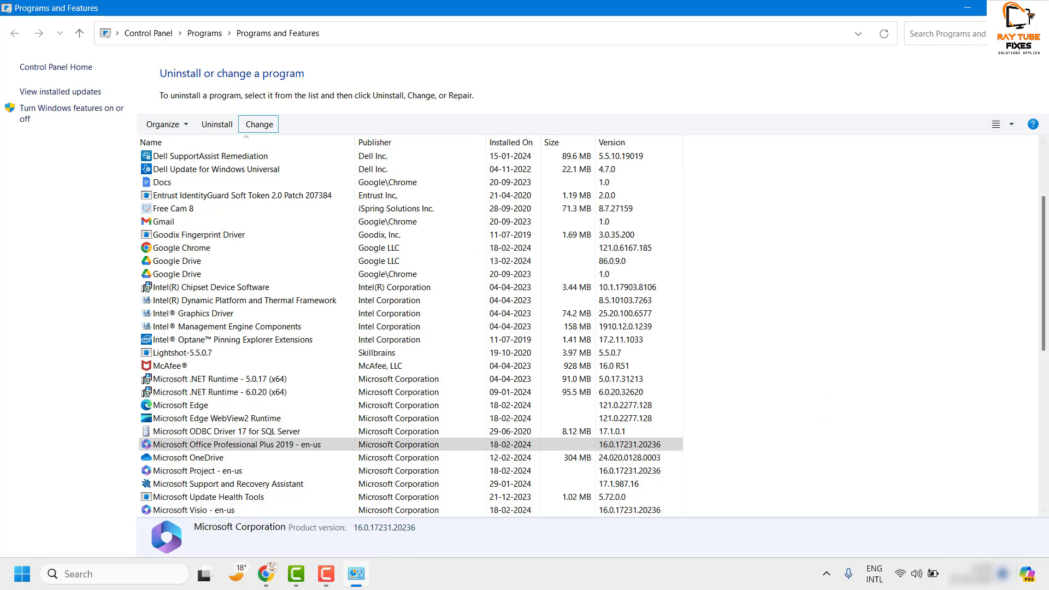
key(alt+F4)
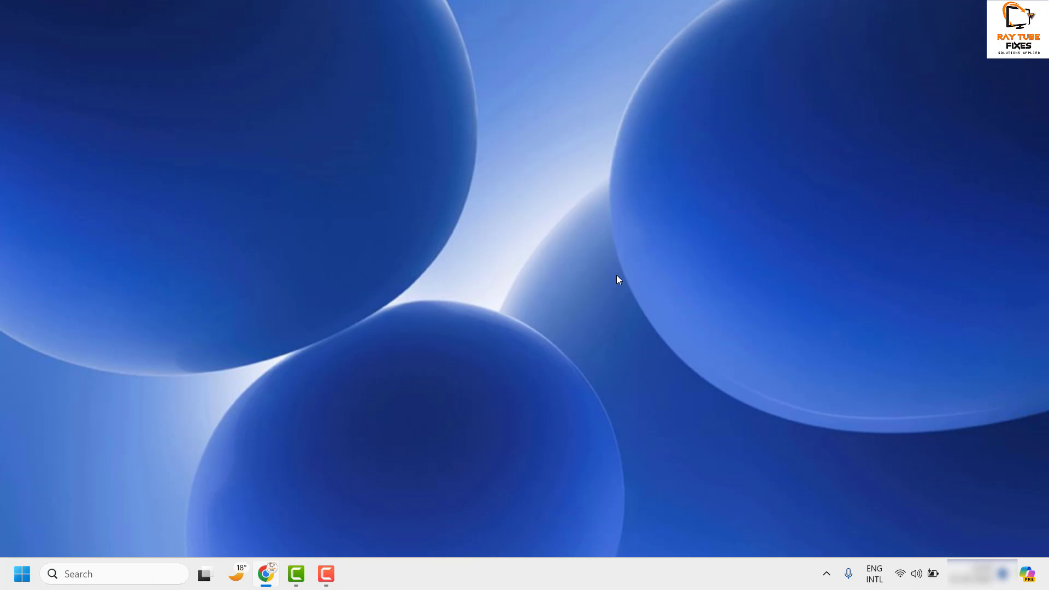